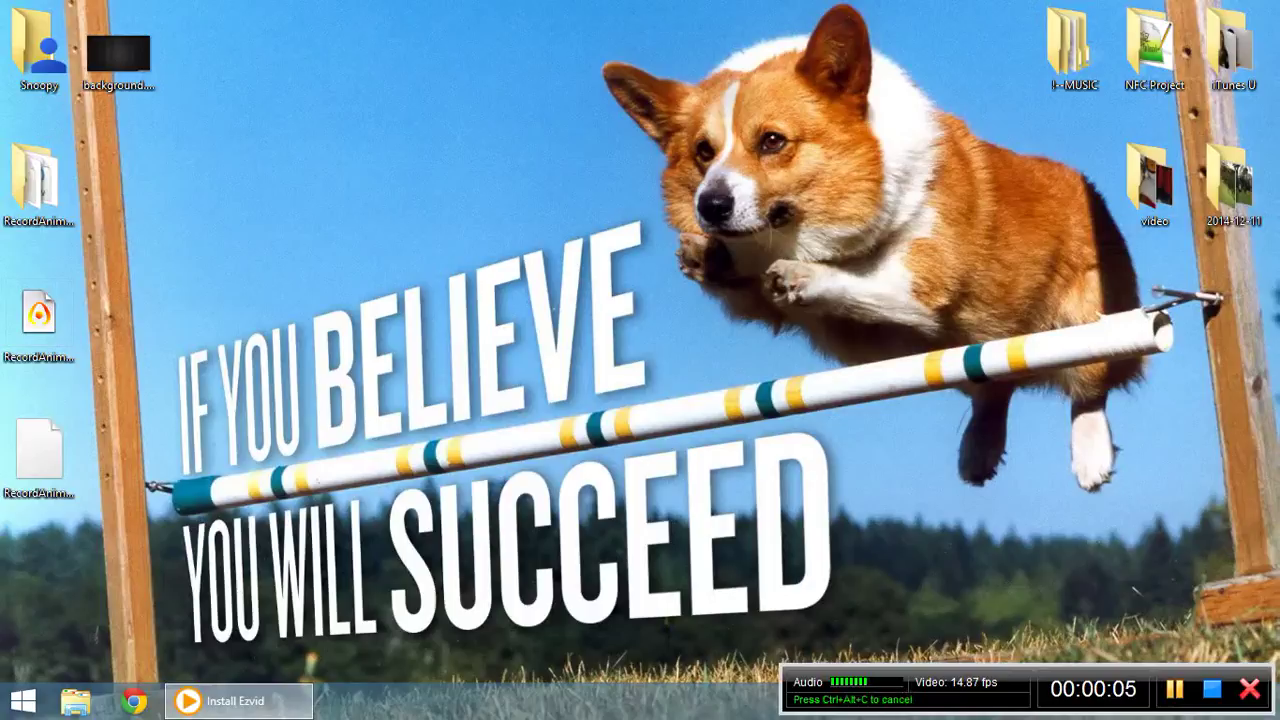
- Launch Unity from the Windows 8 Start screen to bring up the Project Wizard
click(22, 701)
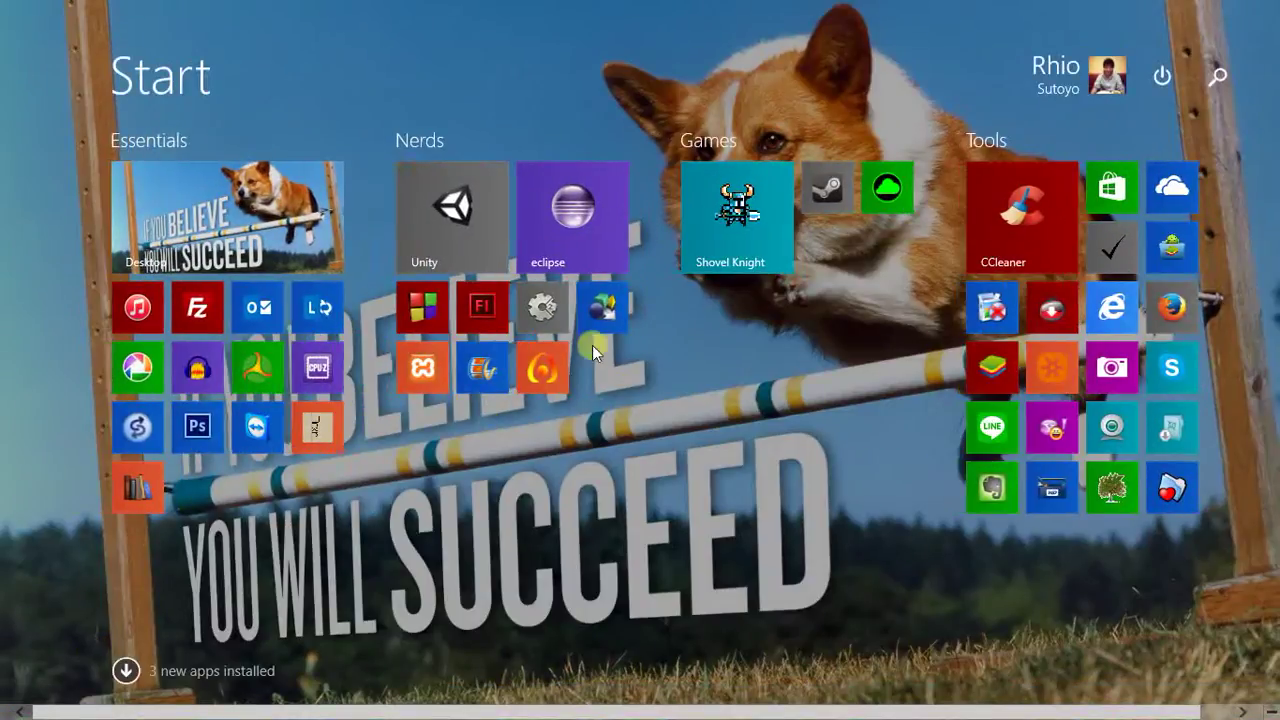
click(493, 229)
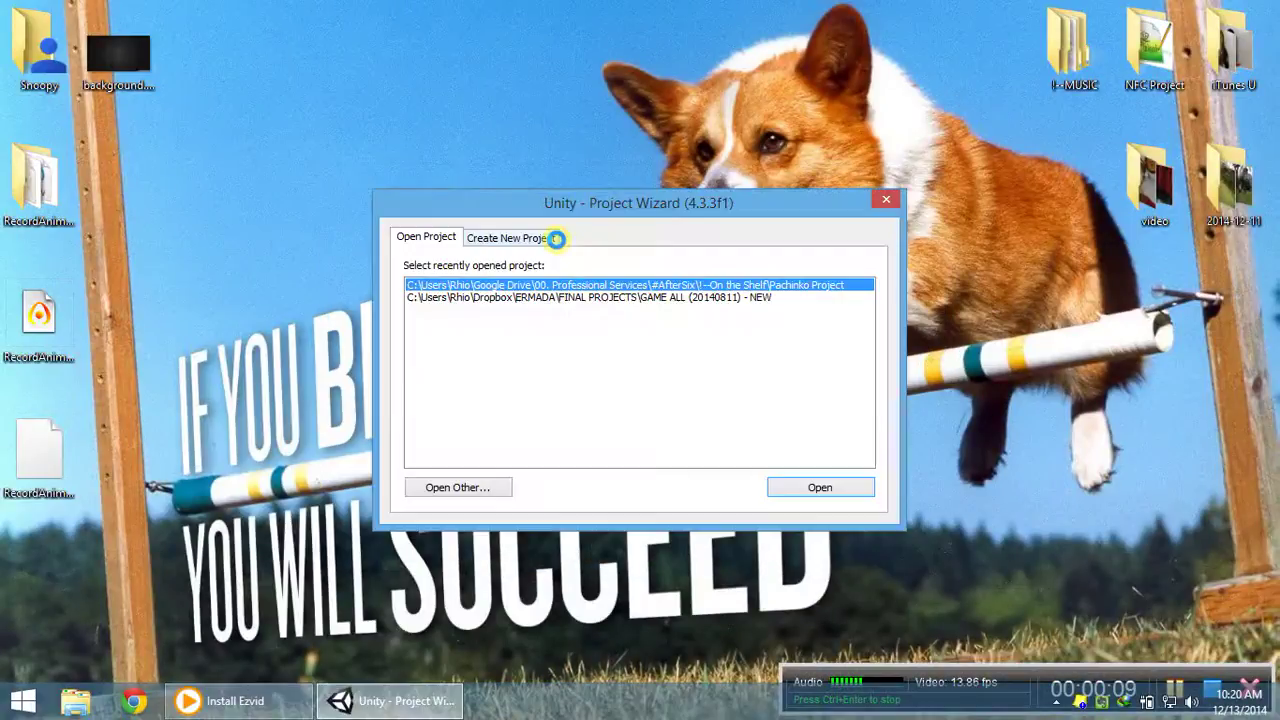
- Set the new project's location to a new Desktop folder named Animasi
click(540, 245)
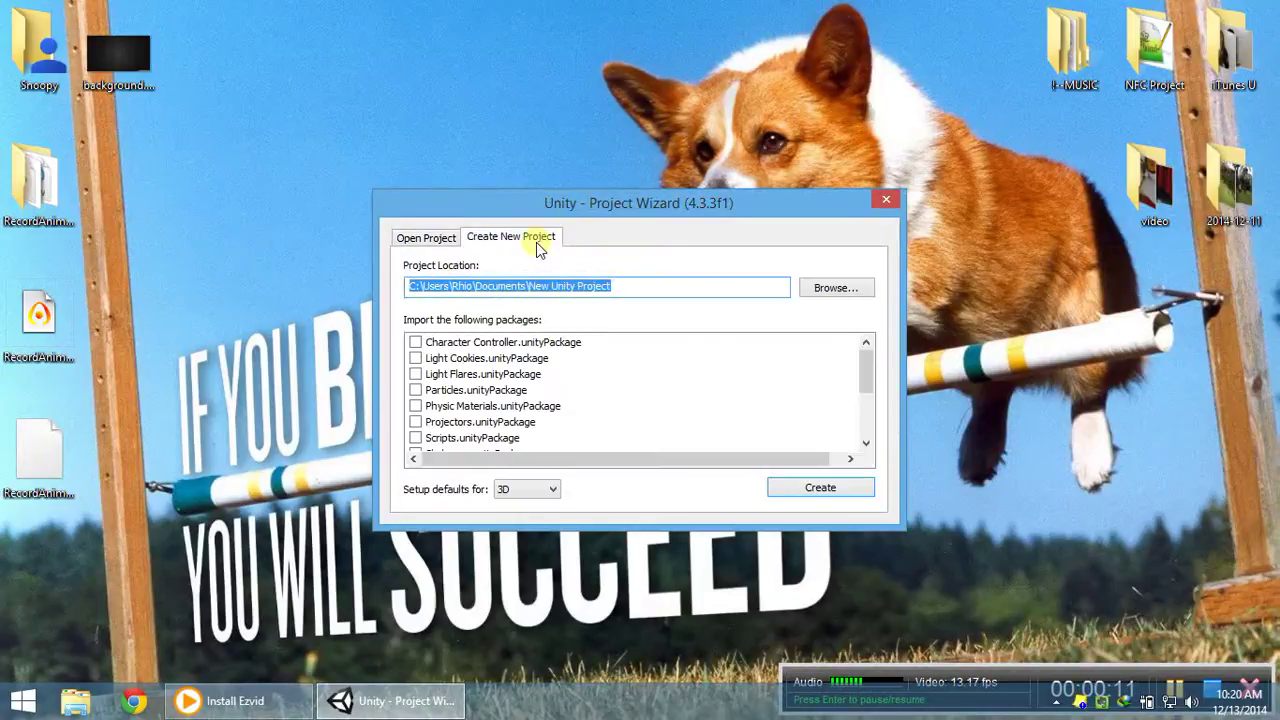
click(818, 294)
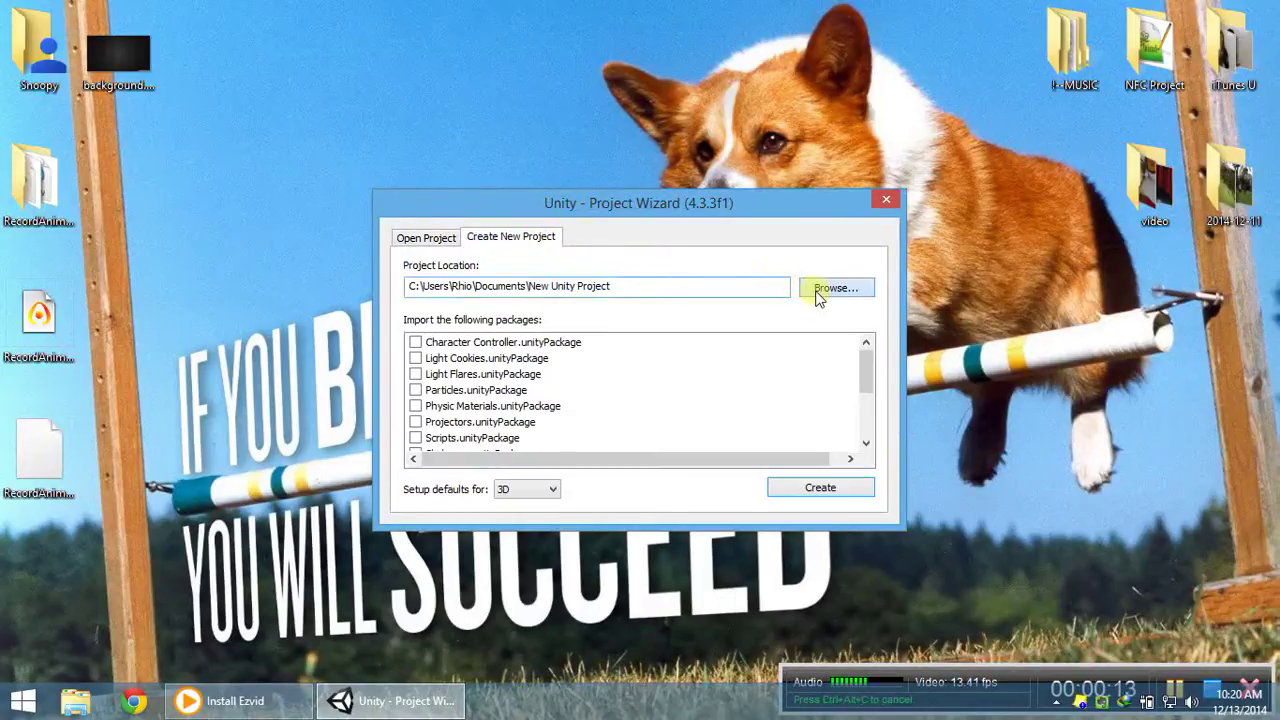
drag(715, 179, 549, 80)
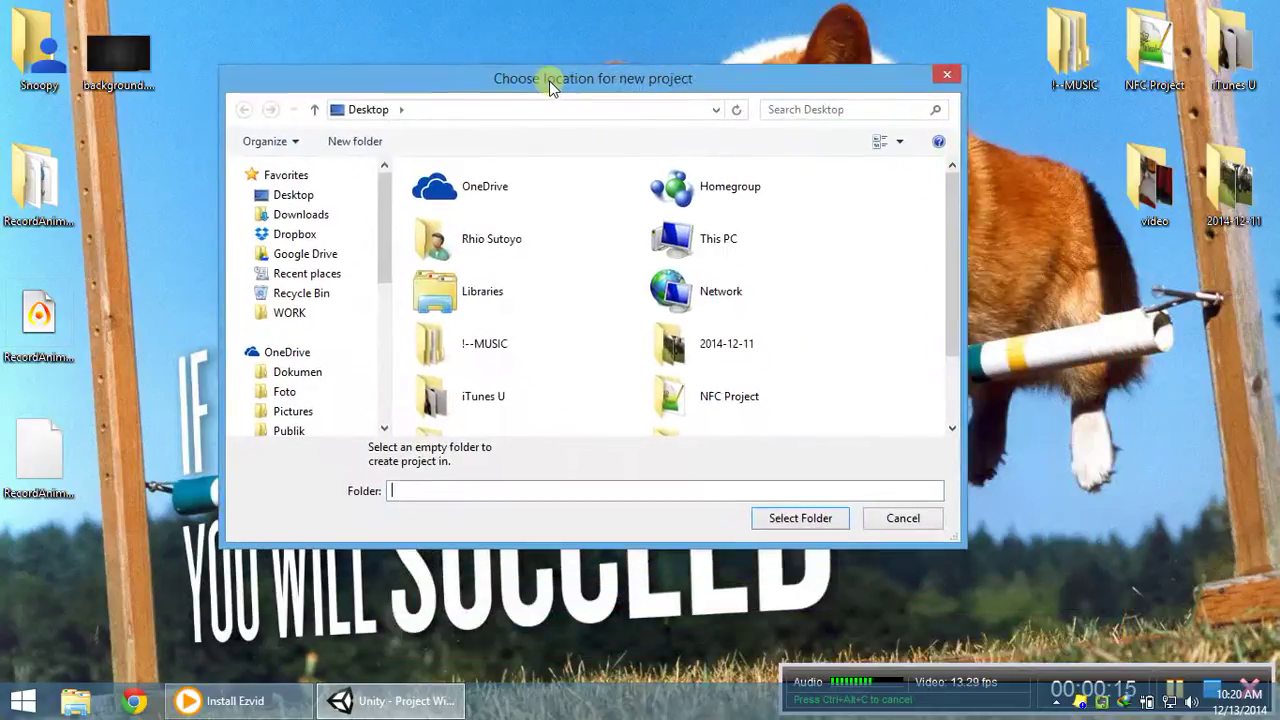
click(320, 198)
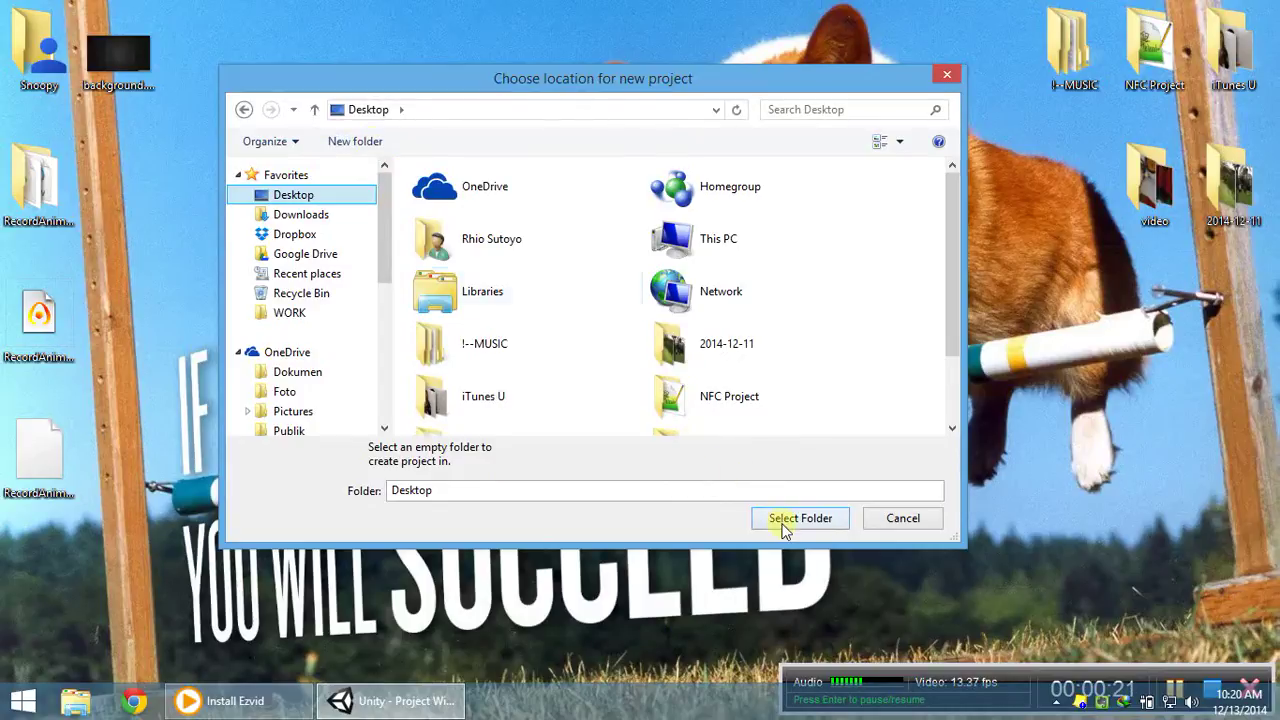
click(355, 141)
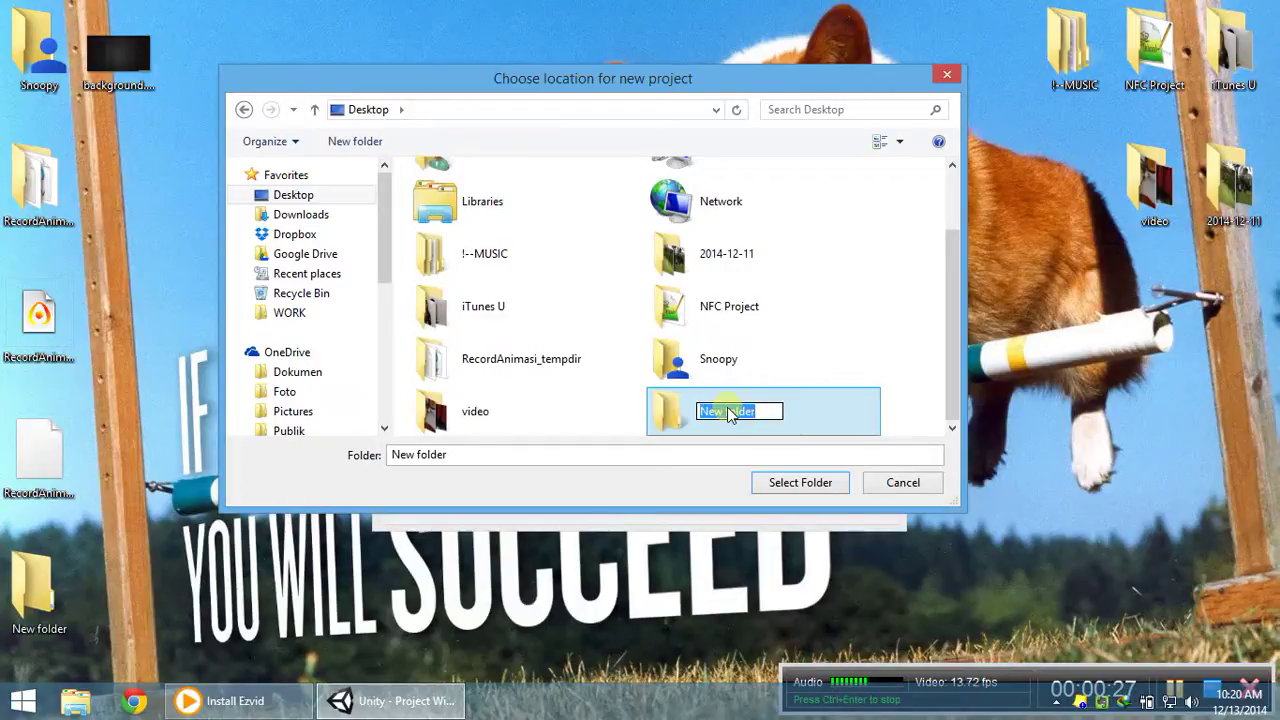
text(Animasi)
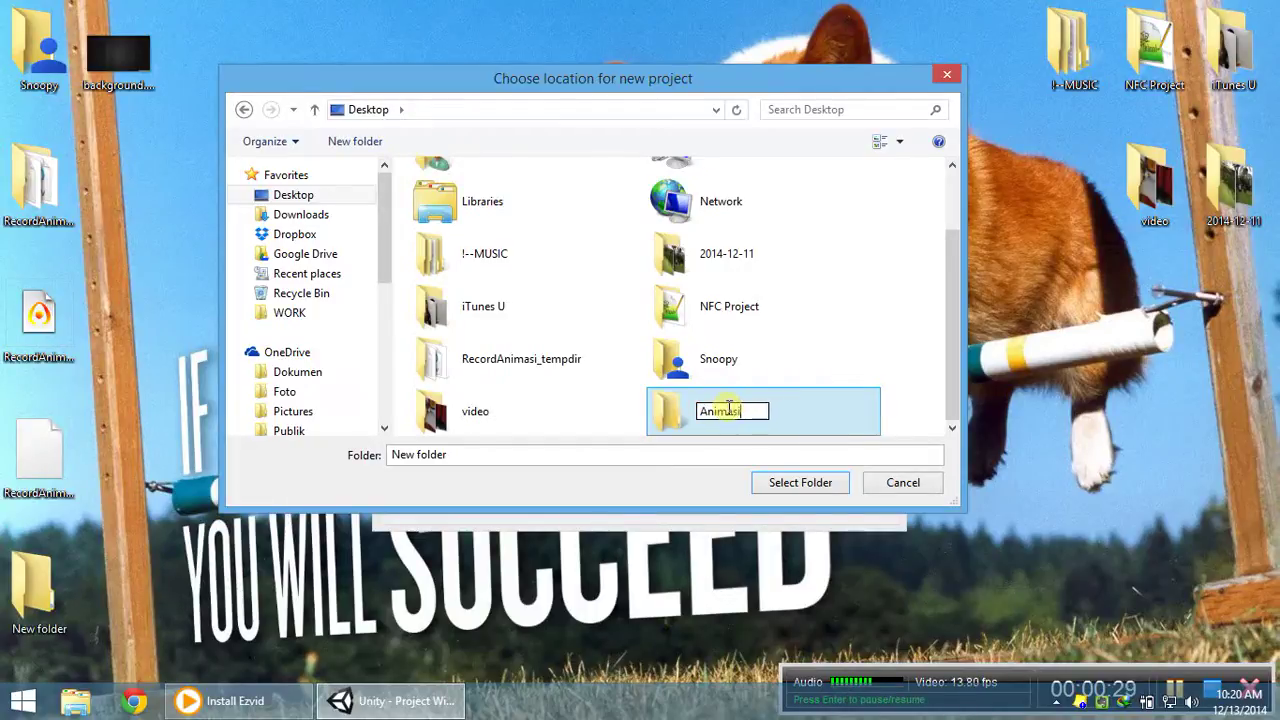
click(783, 486)
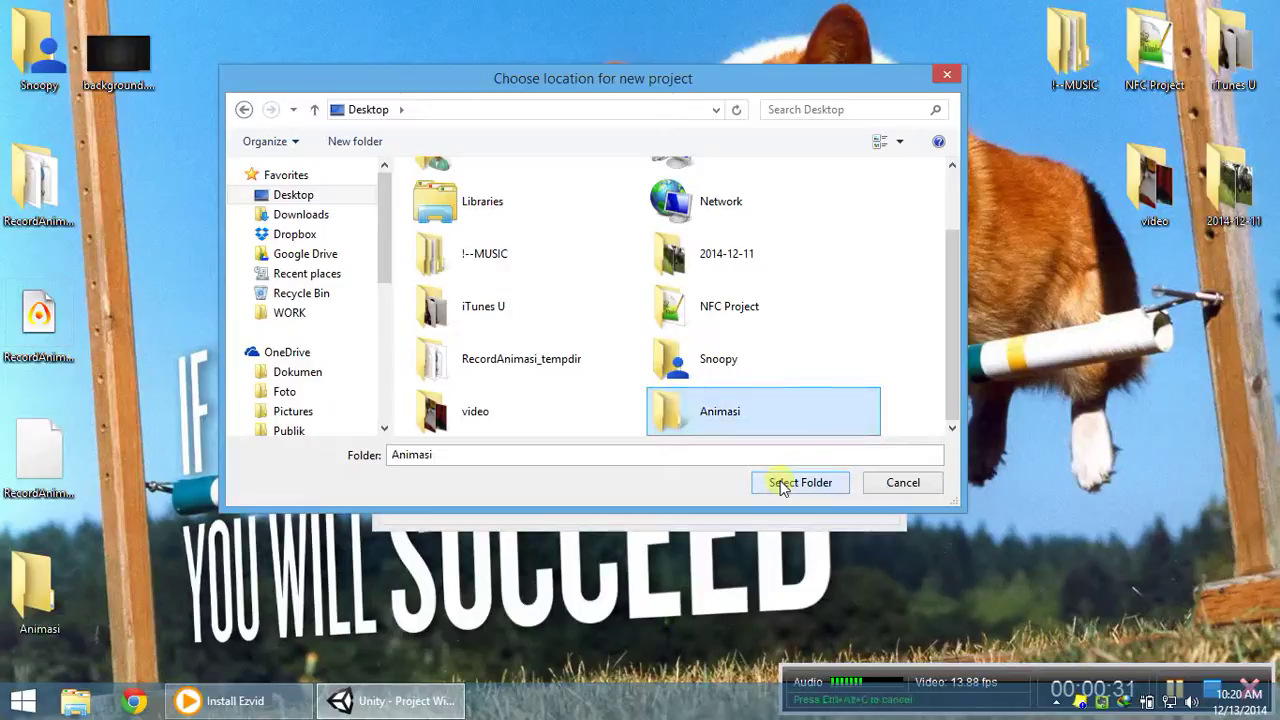
click(810, 484)
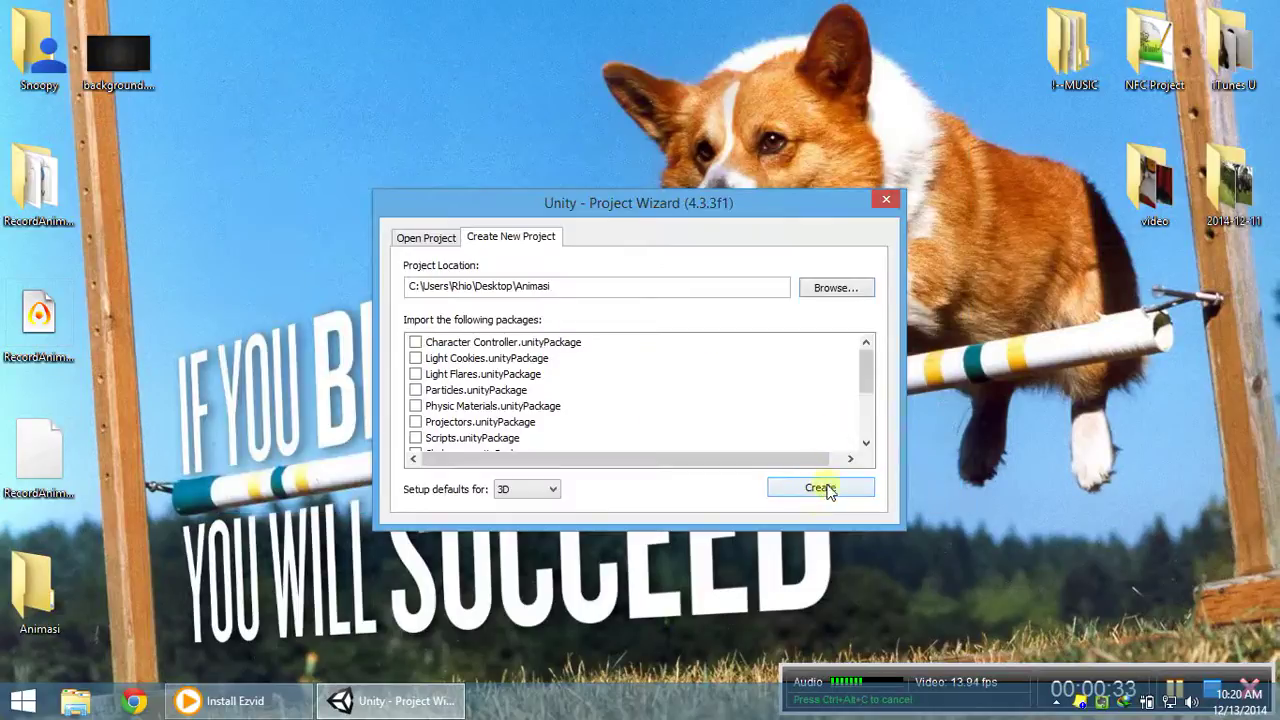
- Choose 2D project defaults and create the project
click(527, 492)
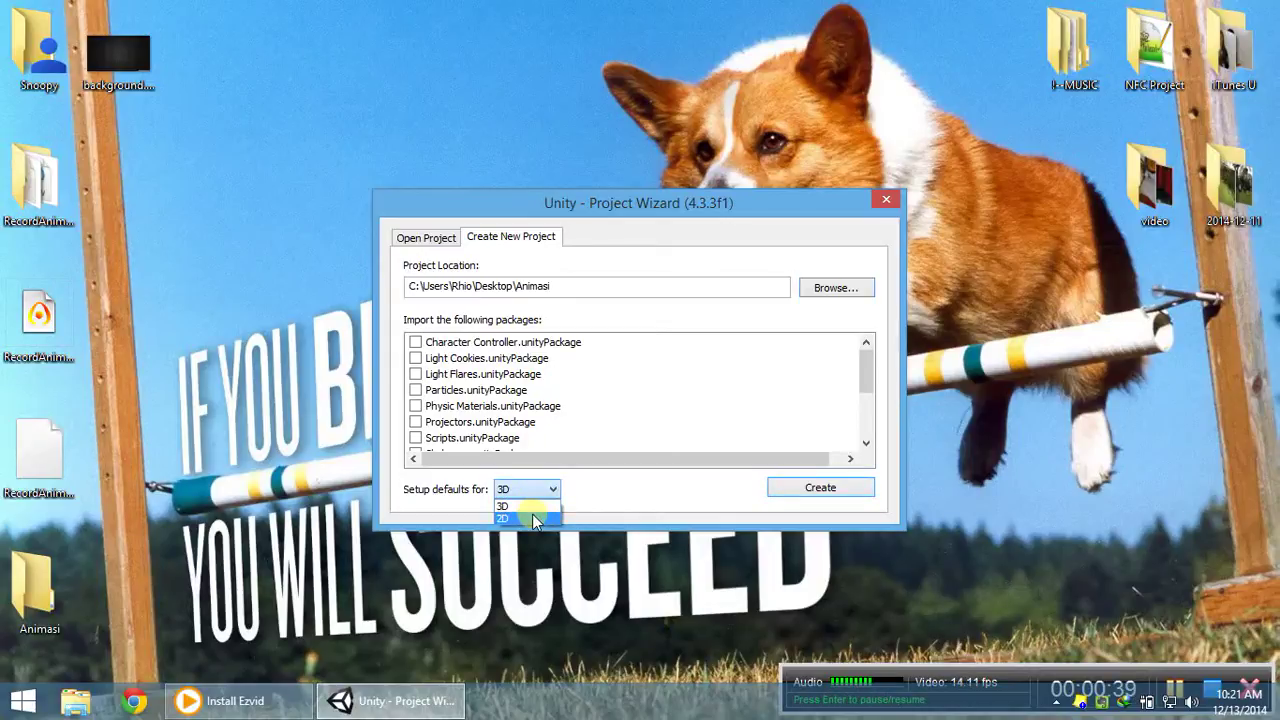
click(533, 519)
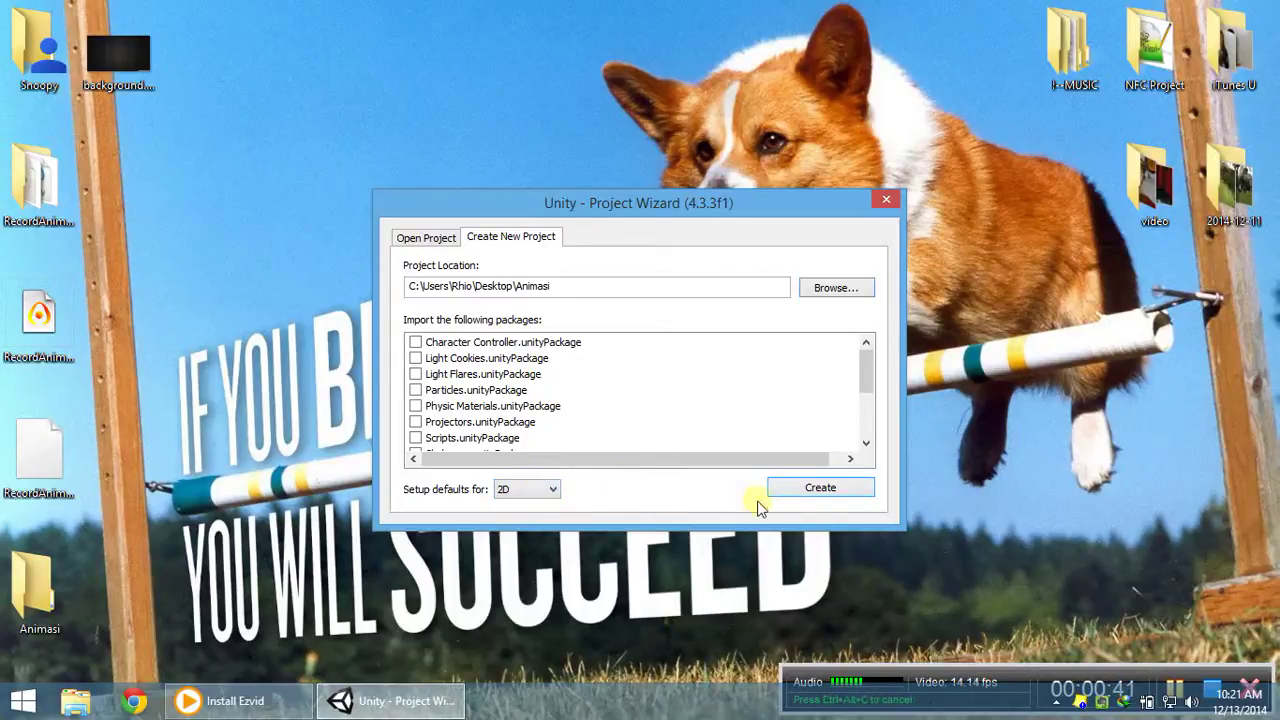
click(833, 497)
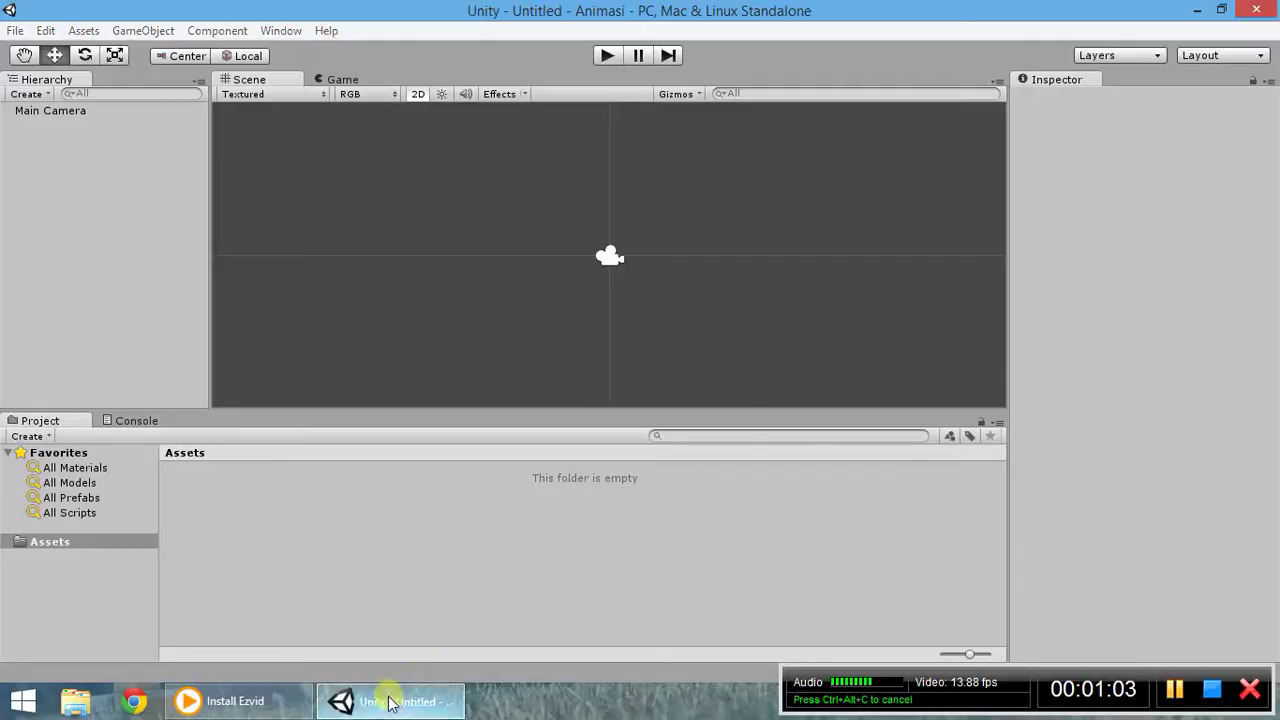
- Import the desktop background image into the project's Assets panel
click(358, 700)
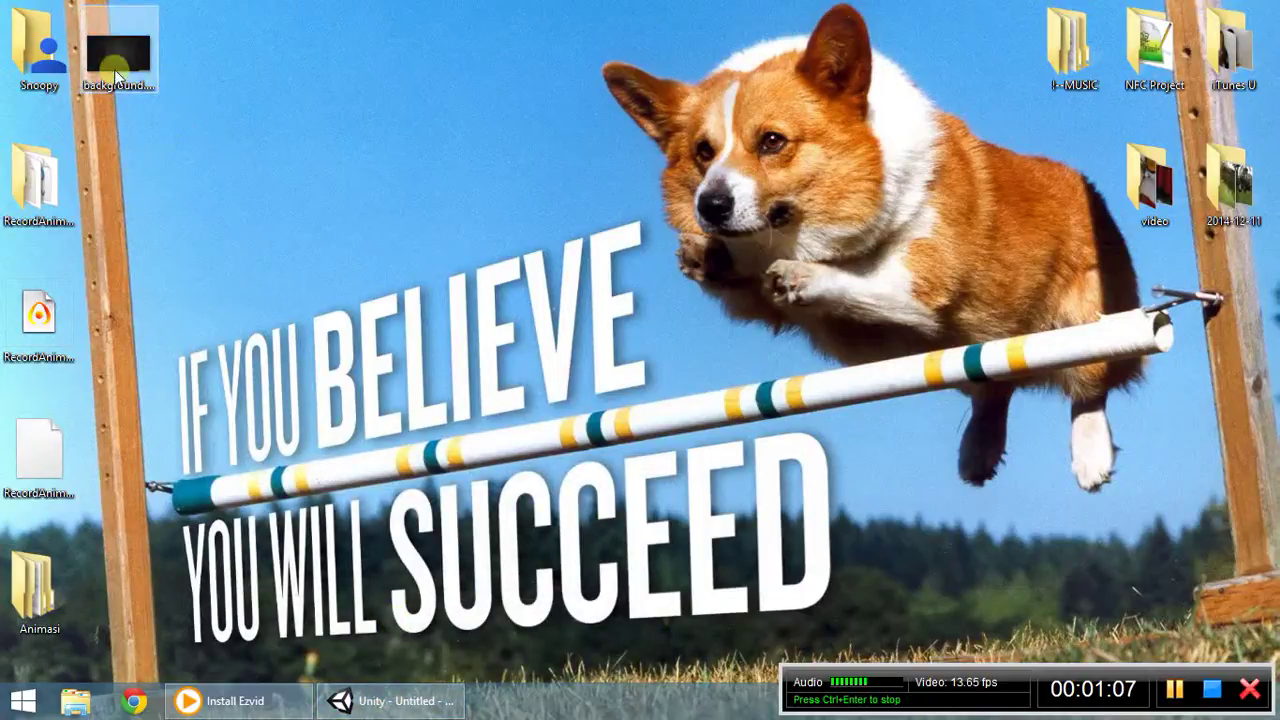
drag(121, 68, 400, 712)
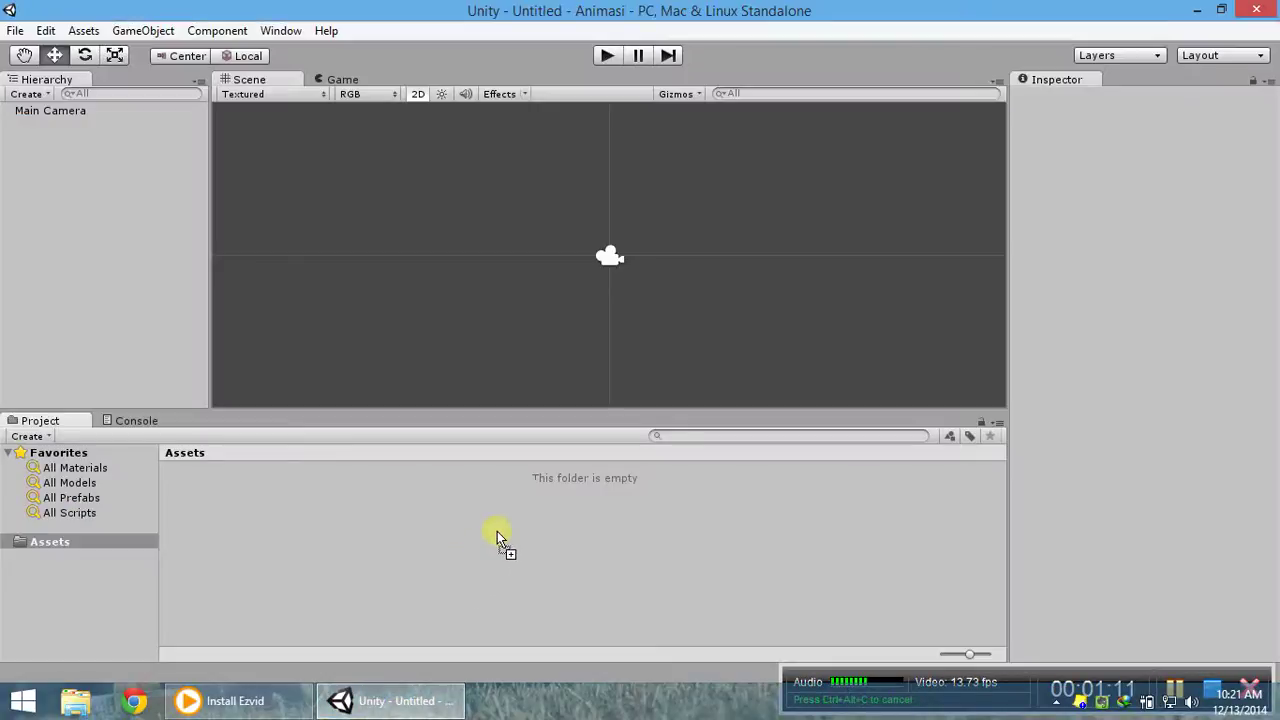
drag(400, 712, 497, 531)
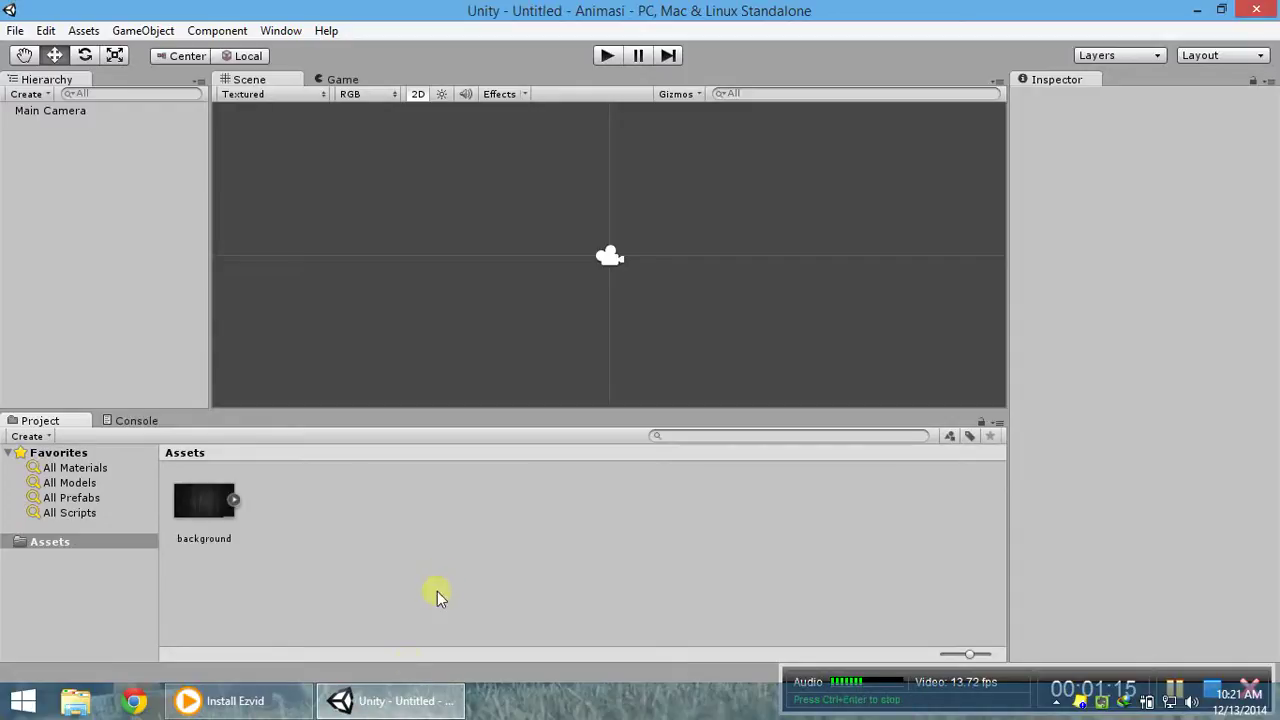
click(420, 705)
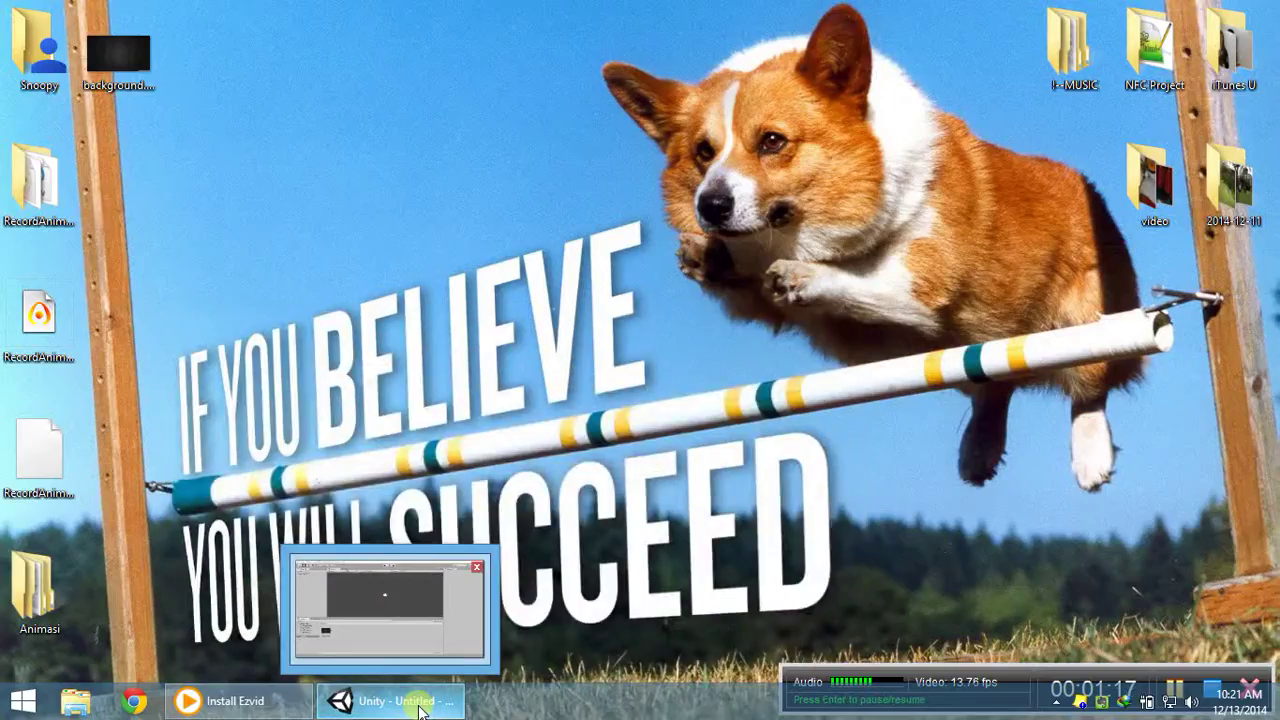
- Check the seven frame GIFs in the Snoopy folder, then import the folder into Assets
double_click(38, 62)
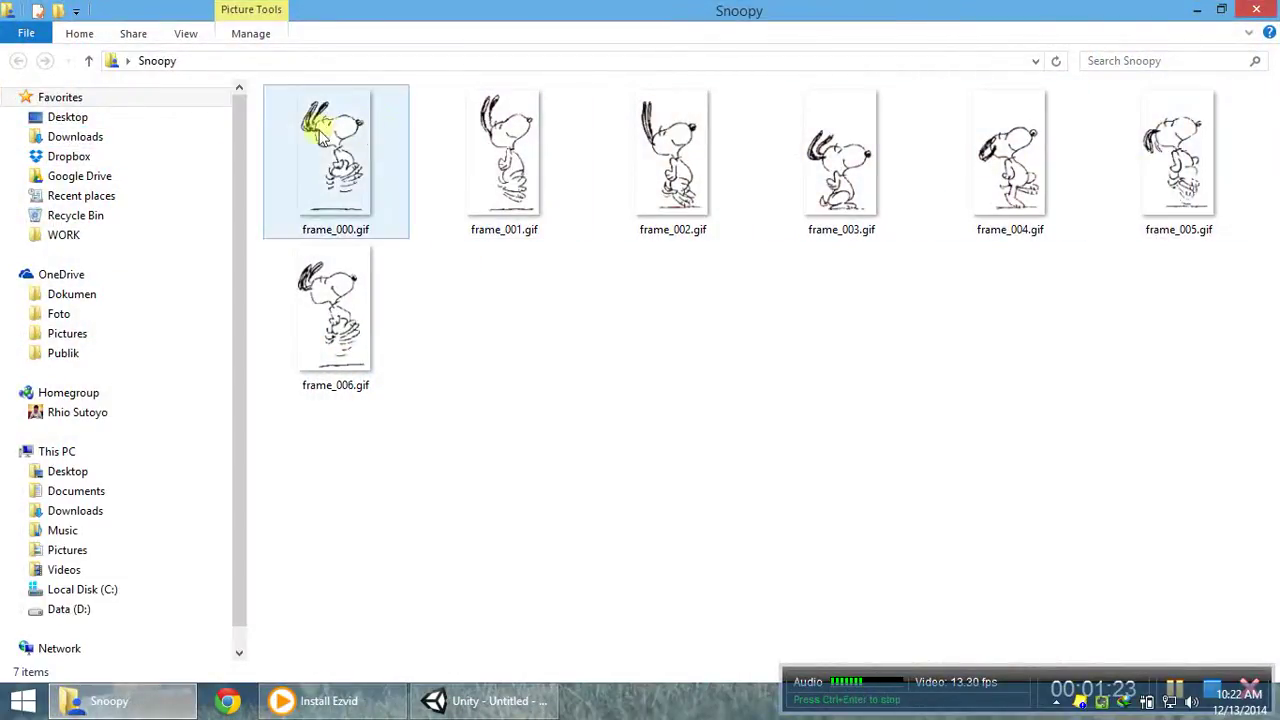
click(1256, 9)
drag(36, 56, 392, 714)
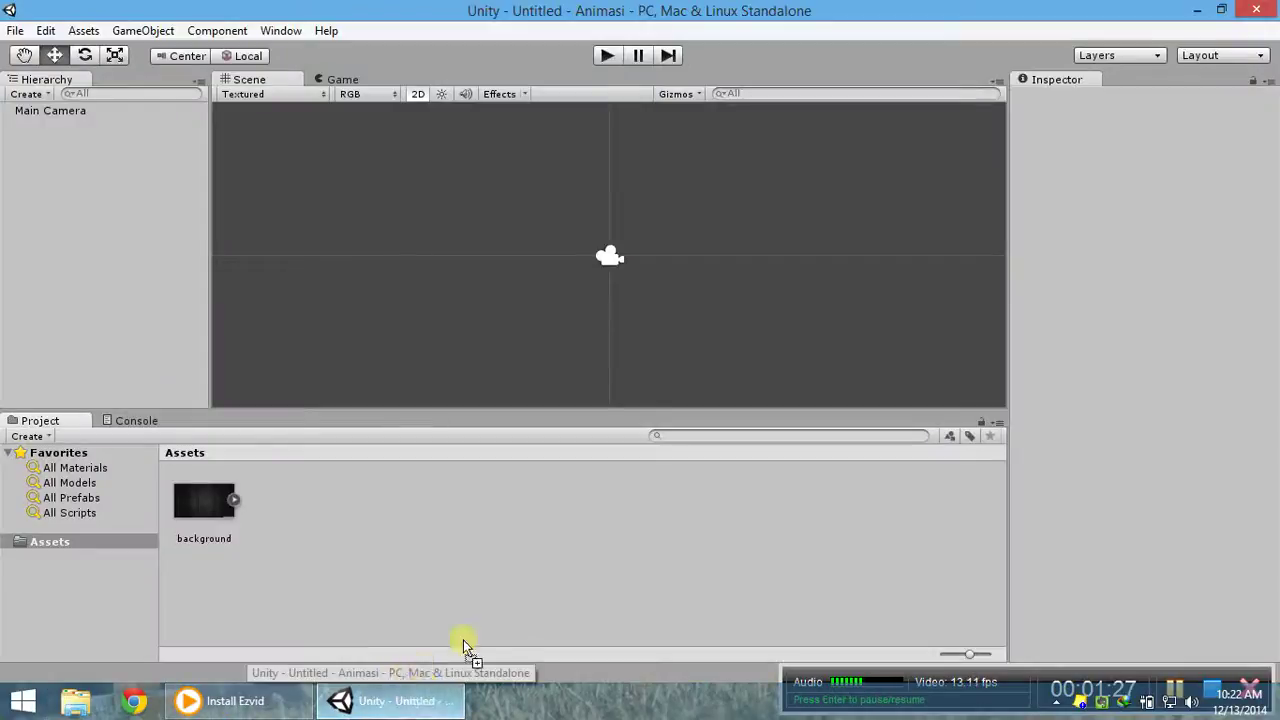
drag(392, 712, 603, 522)
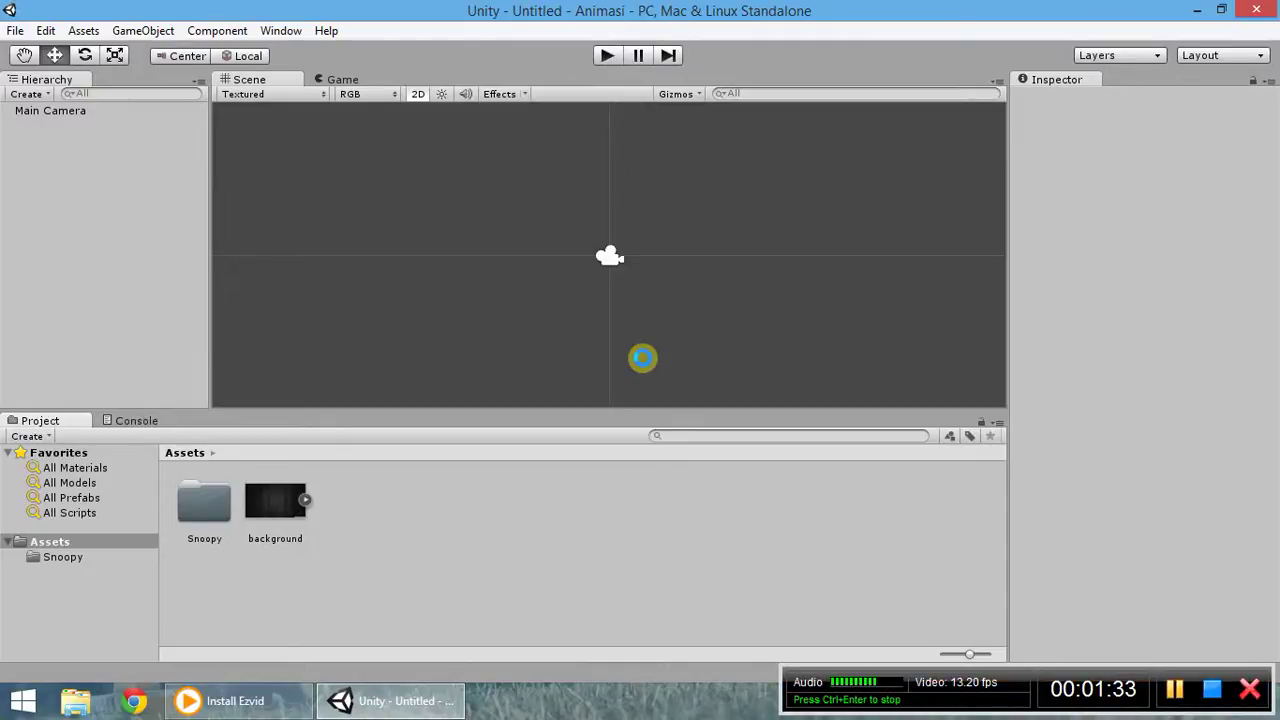
- Add the dark wood background sprite to the scene Hierarchy
drag(274, 501, 193, 364)
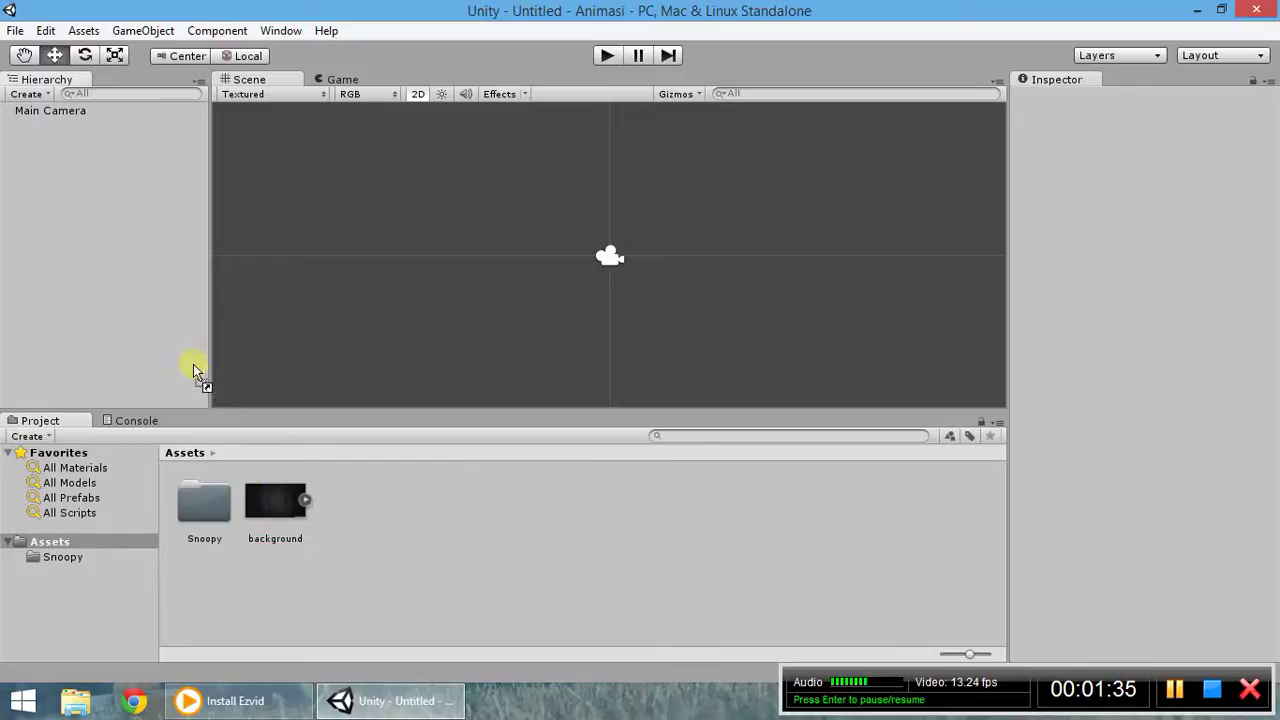
drag(107, 212, 107, 212)
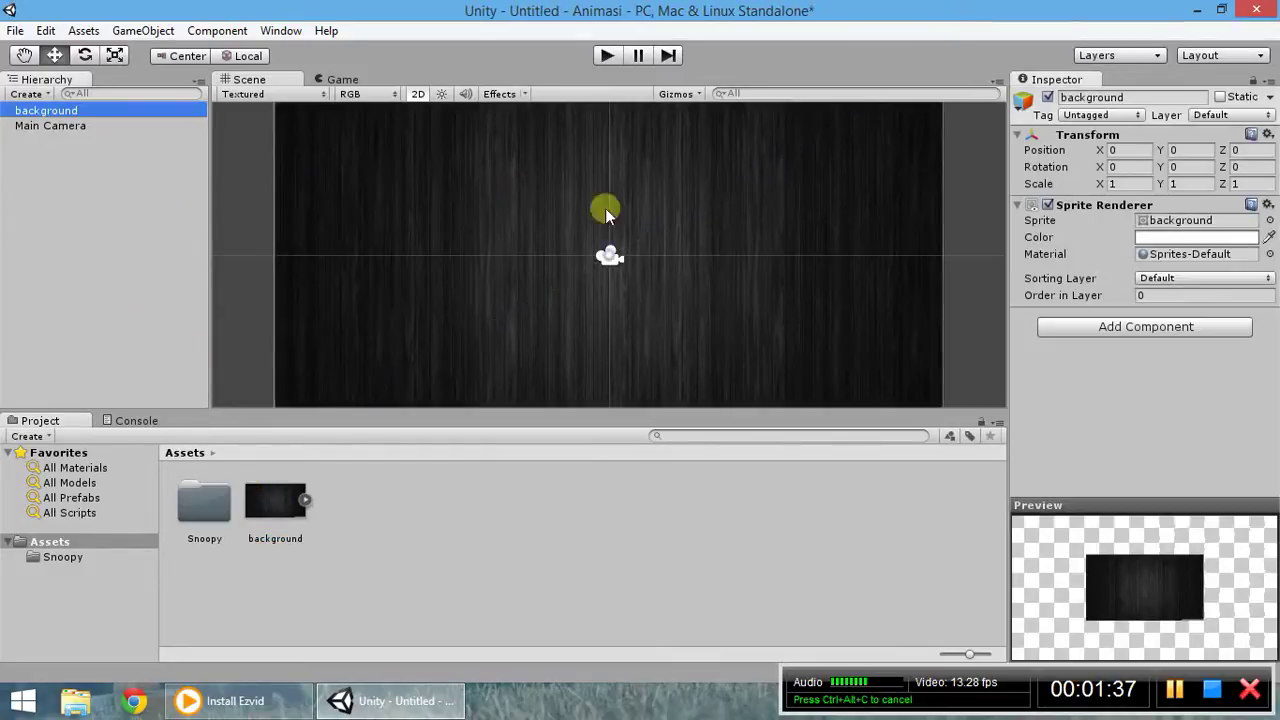
scroll(657, 238, down, 1)
scroll(657, 238, down, 1)
scroll(657, 238, down, 1)
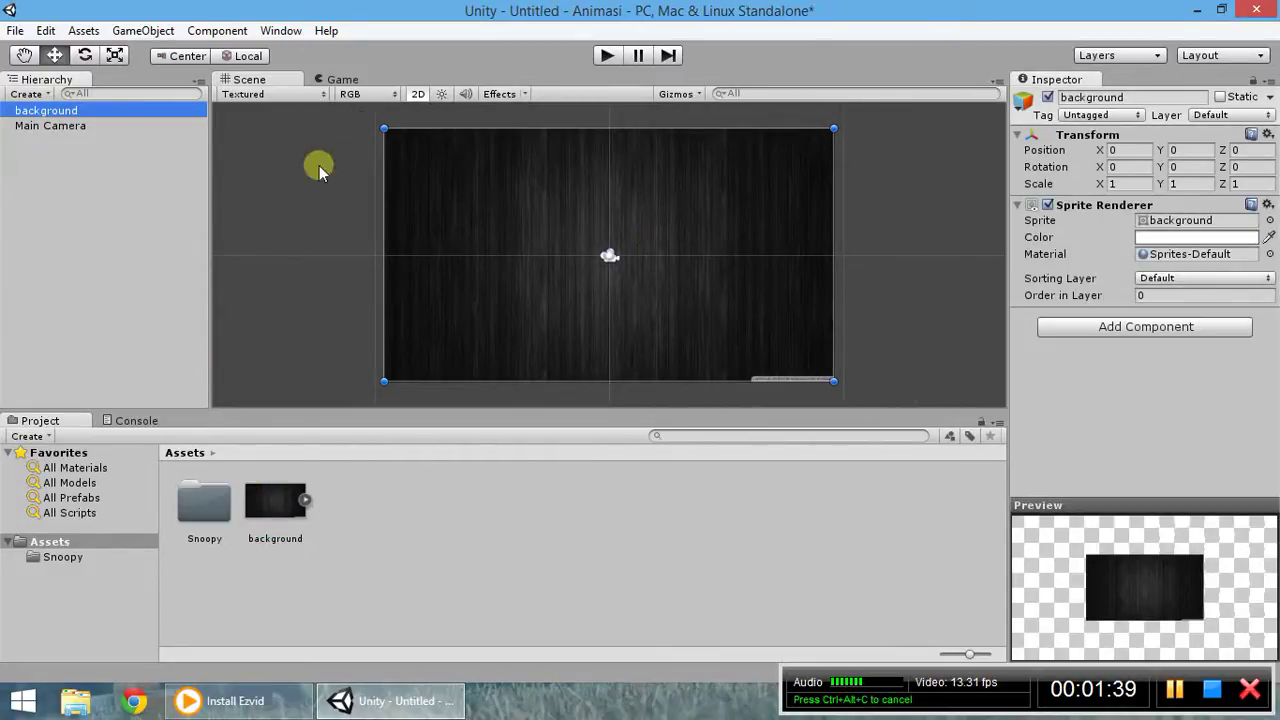
- Review Main Camera's settings and play-test the scene showing the background
click(126, 128)
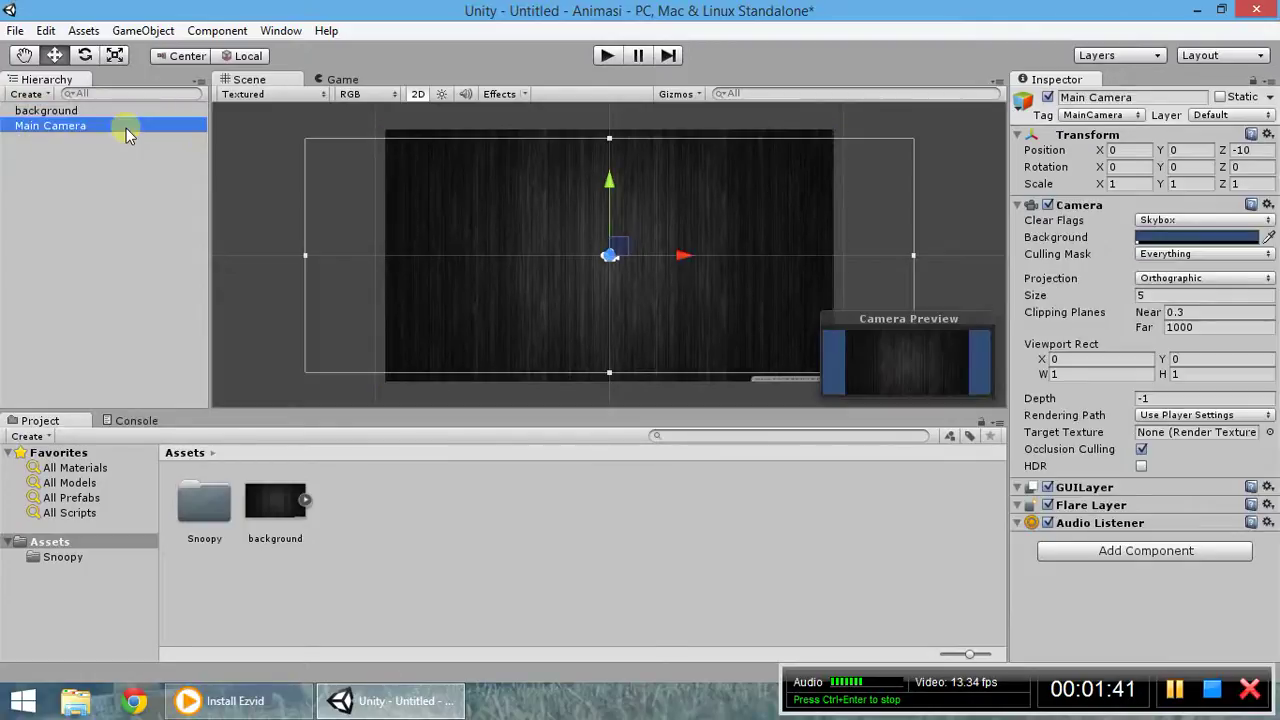
click(126, 110)
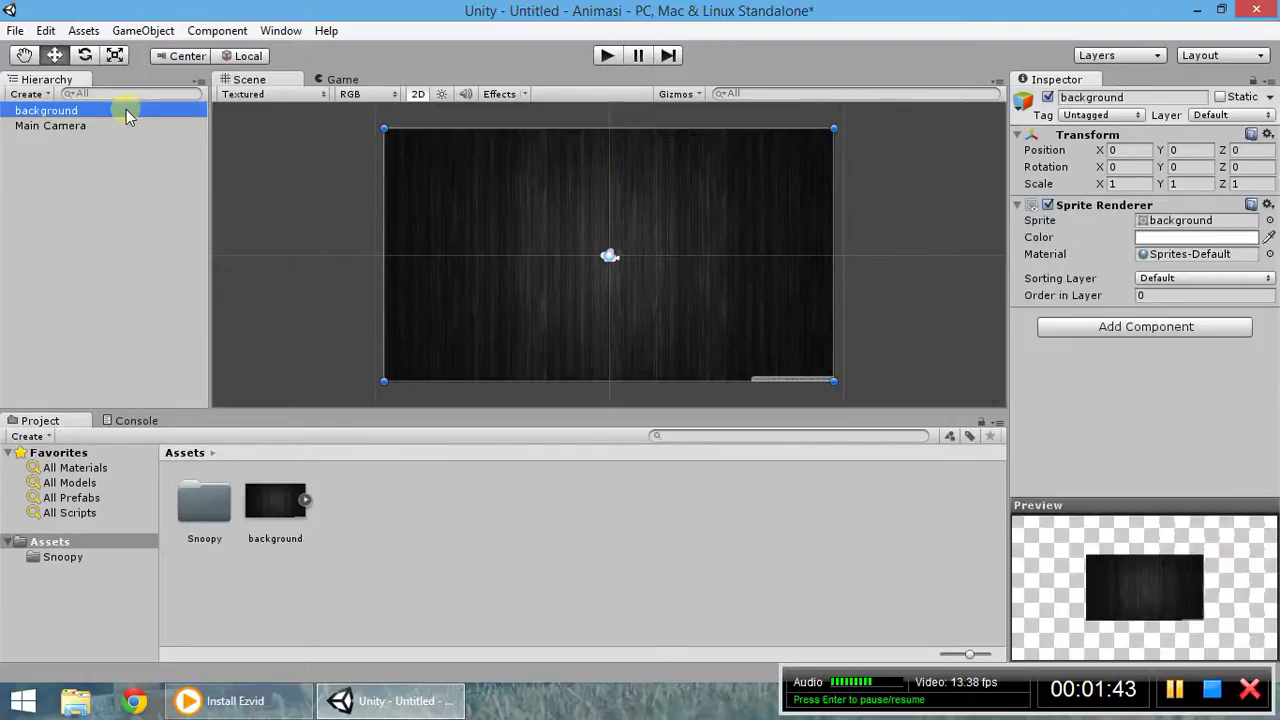
click(609, 56)
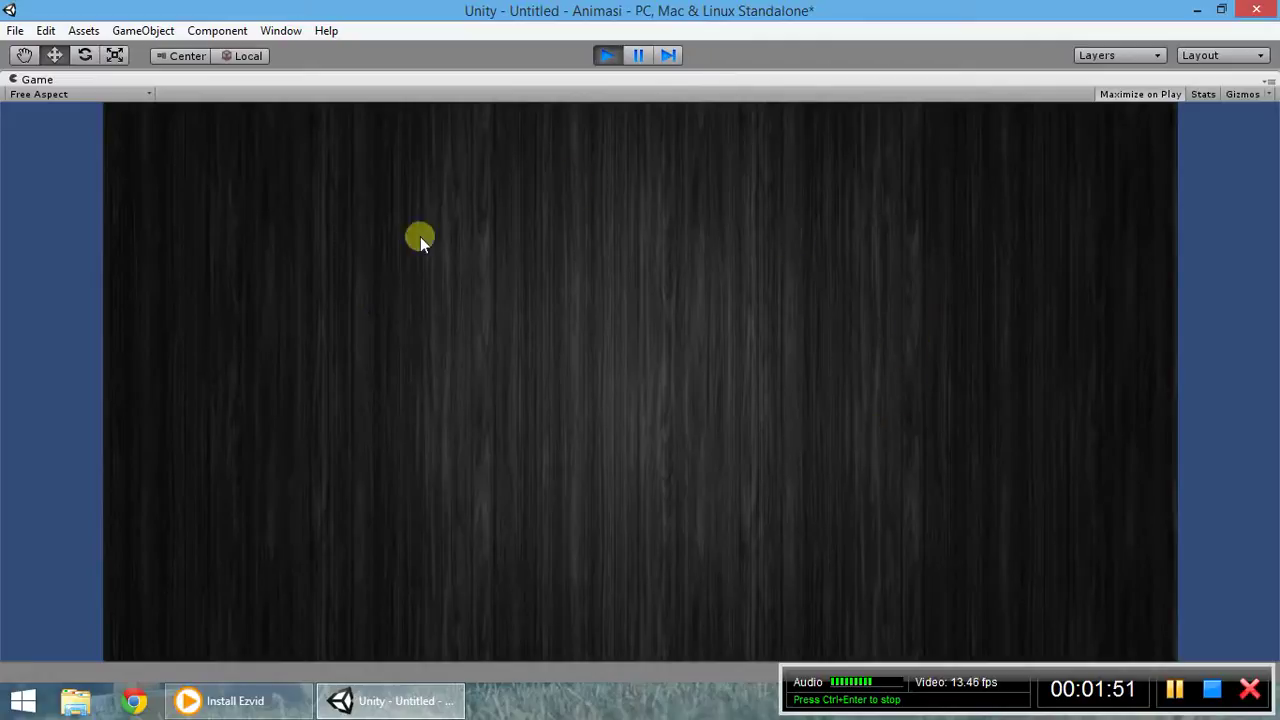
click(607, 54)
click(608, 251)
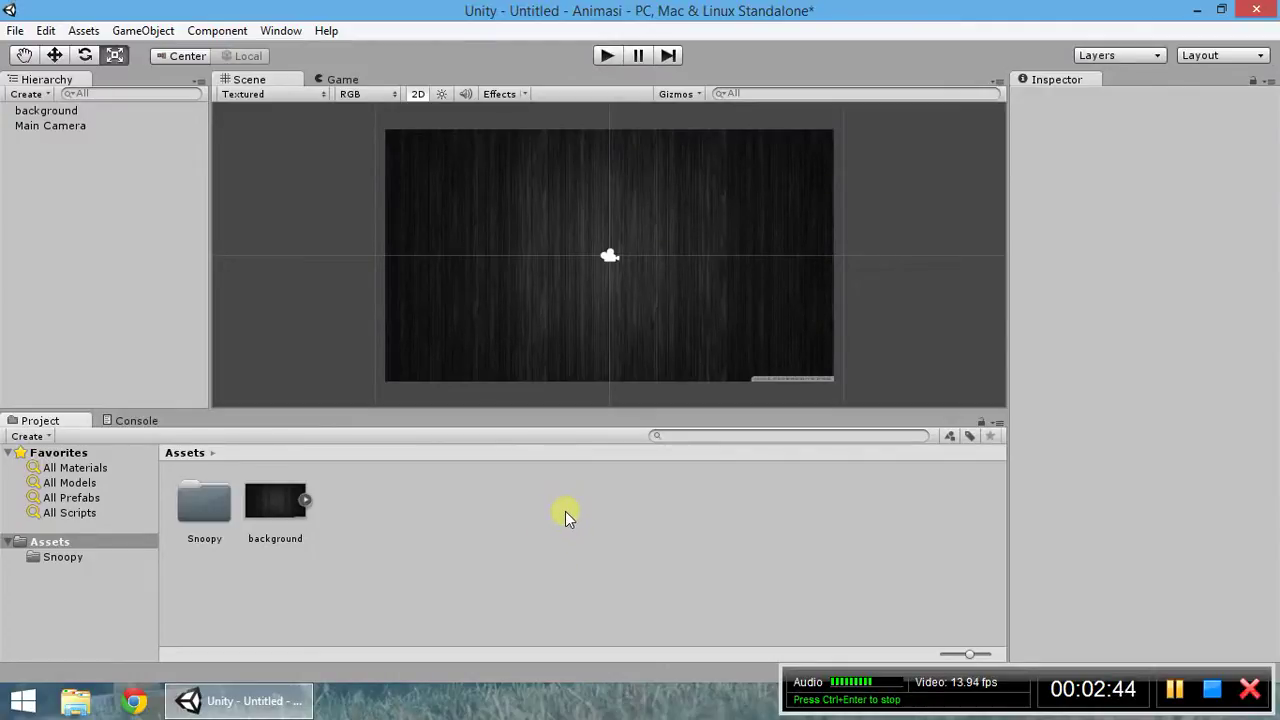
- Place frame_000 in the scene, scale it to 4.24611 at the upper left, and play-test
double_click(222, 511)
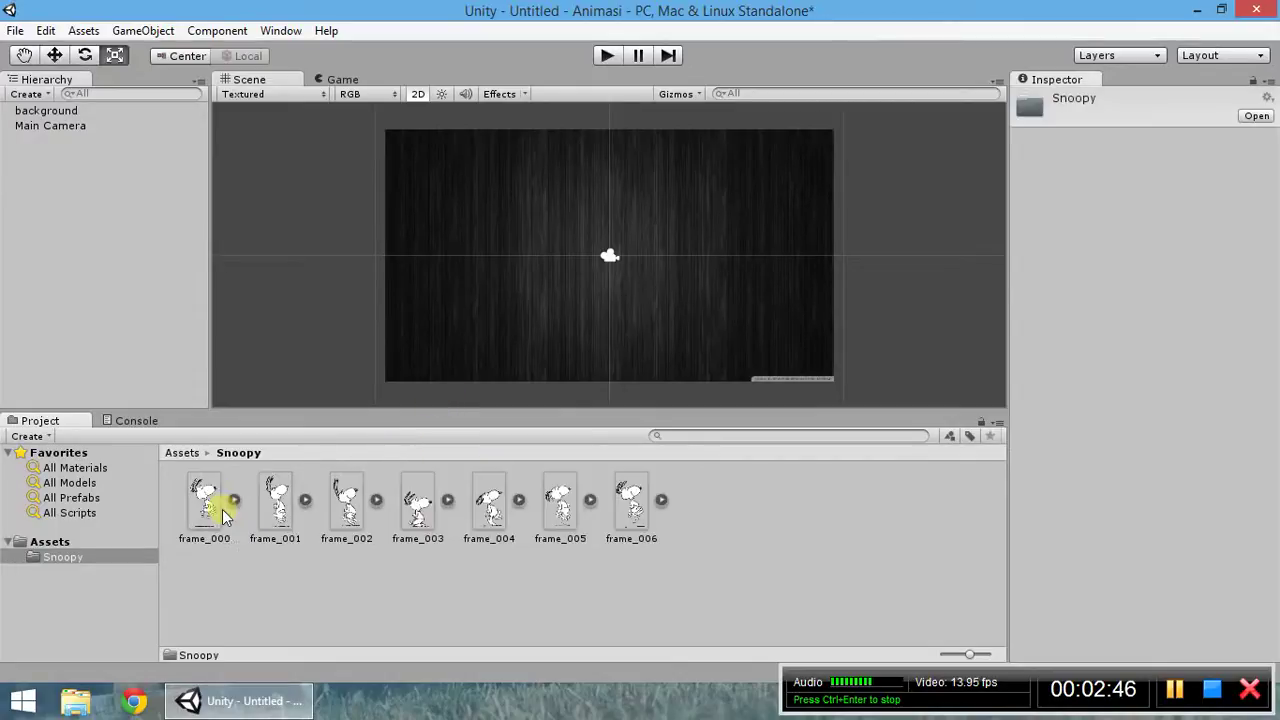
drag(208, 505, 518, 186)
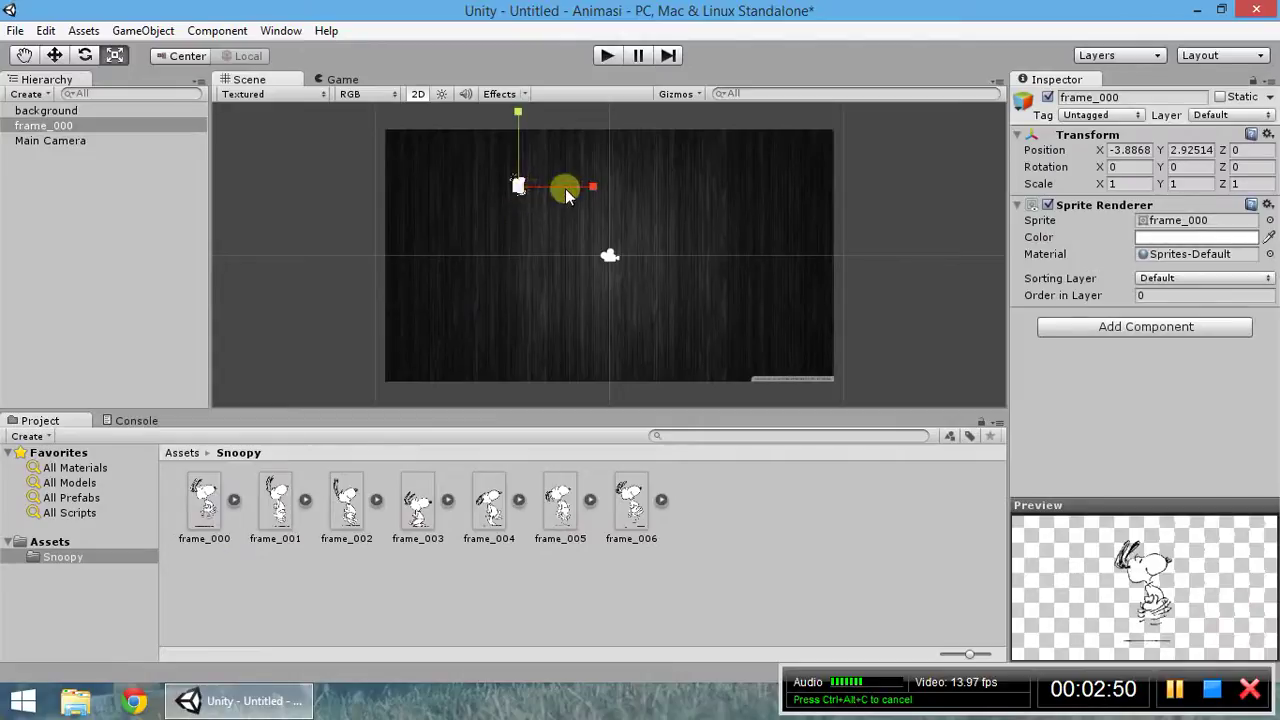
mouse_move(520, 188)
mouse_down()
mouse_move(592, 186)
mouse_move(517, 215)
mouse_up()
key(w)
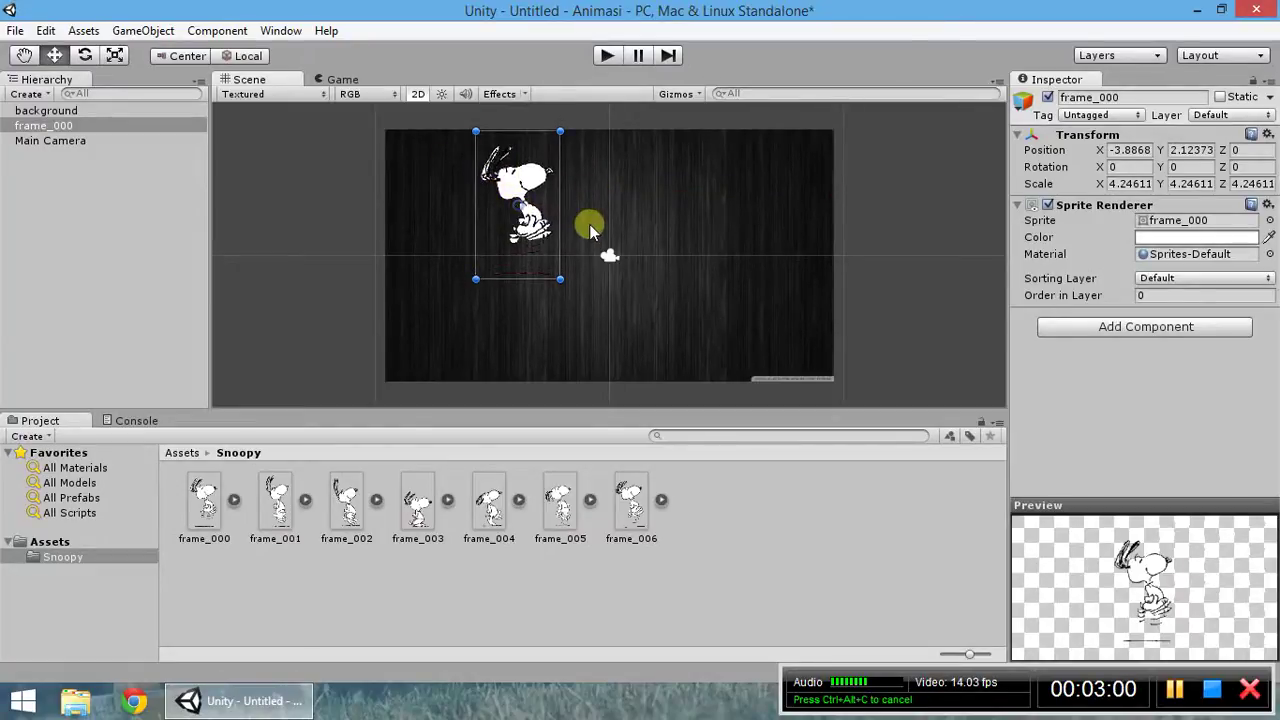
click(608, 57)
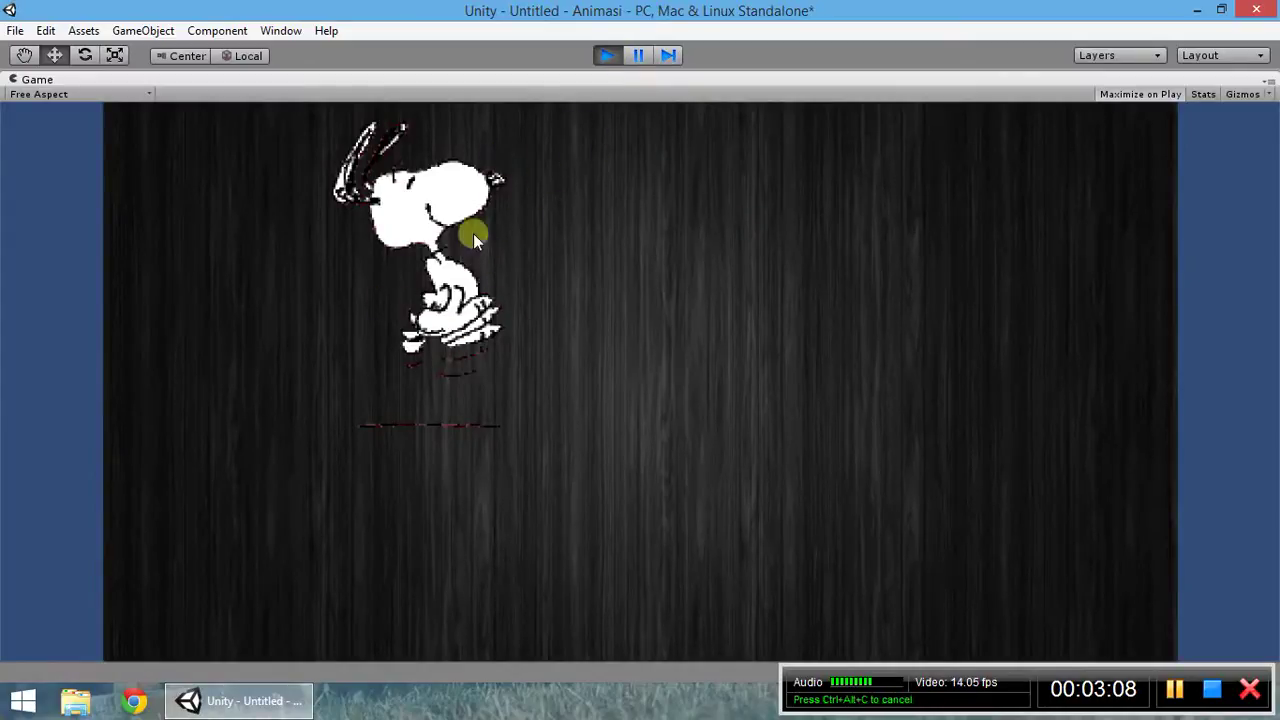
click(610, 51)
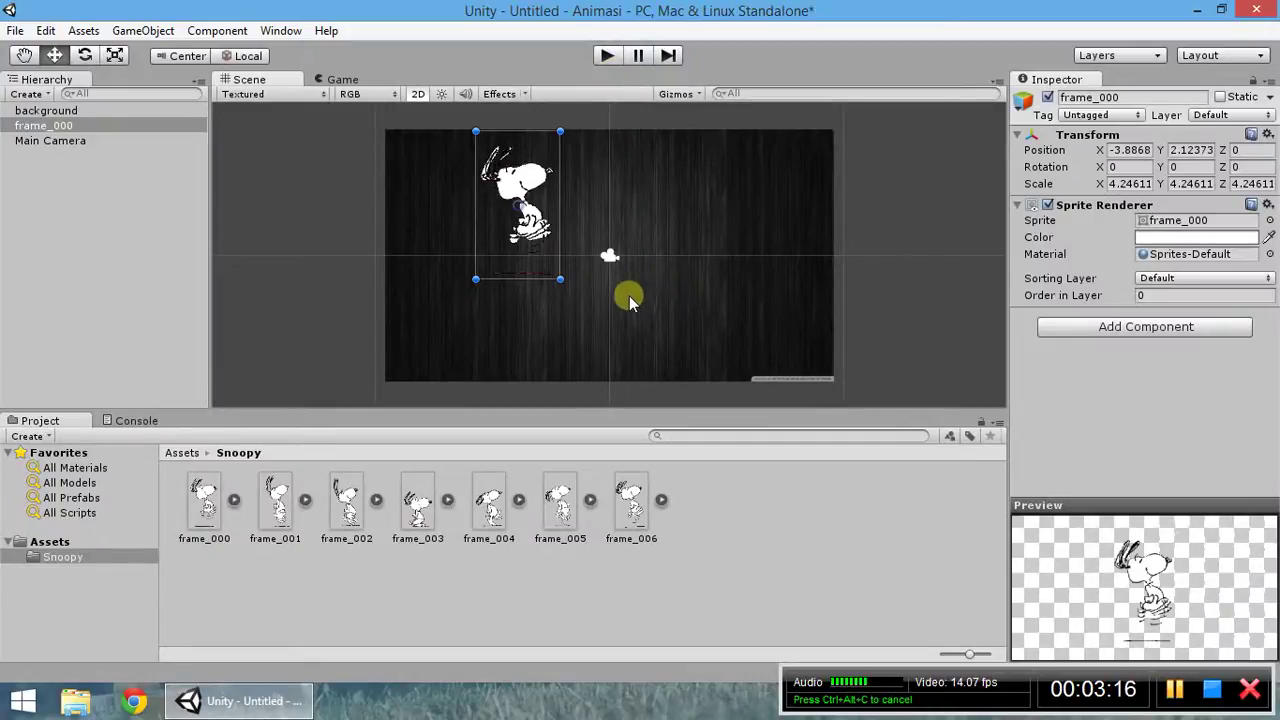
click(149, 173)
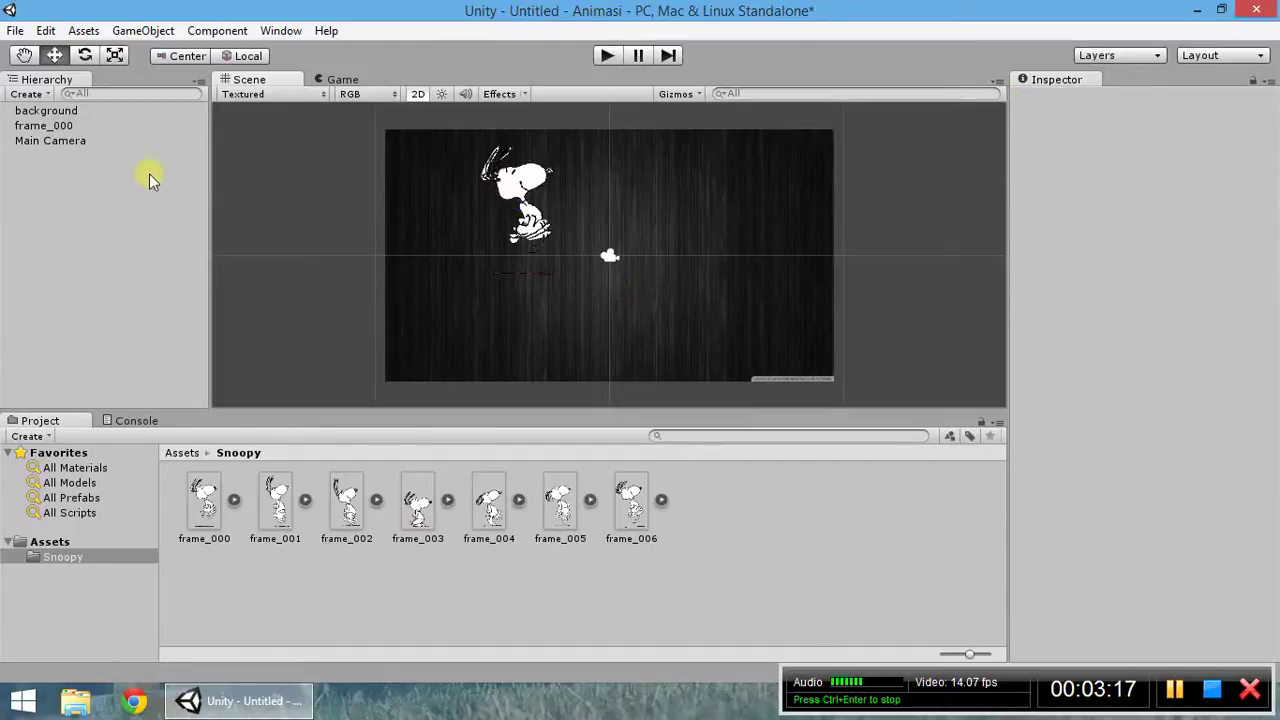
- Add a Miscellaneous > Animator component to the frame_000 sprite
click(108, 125)
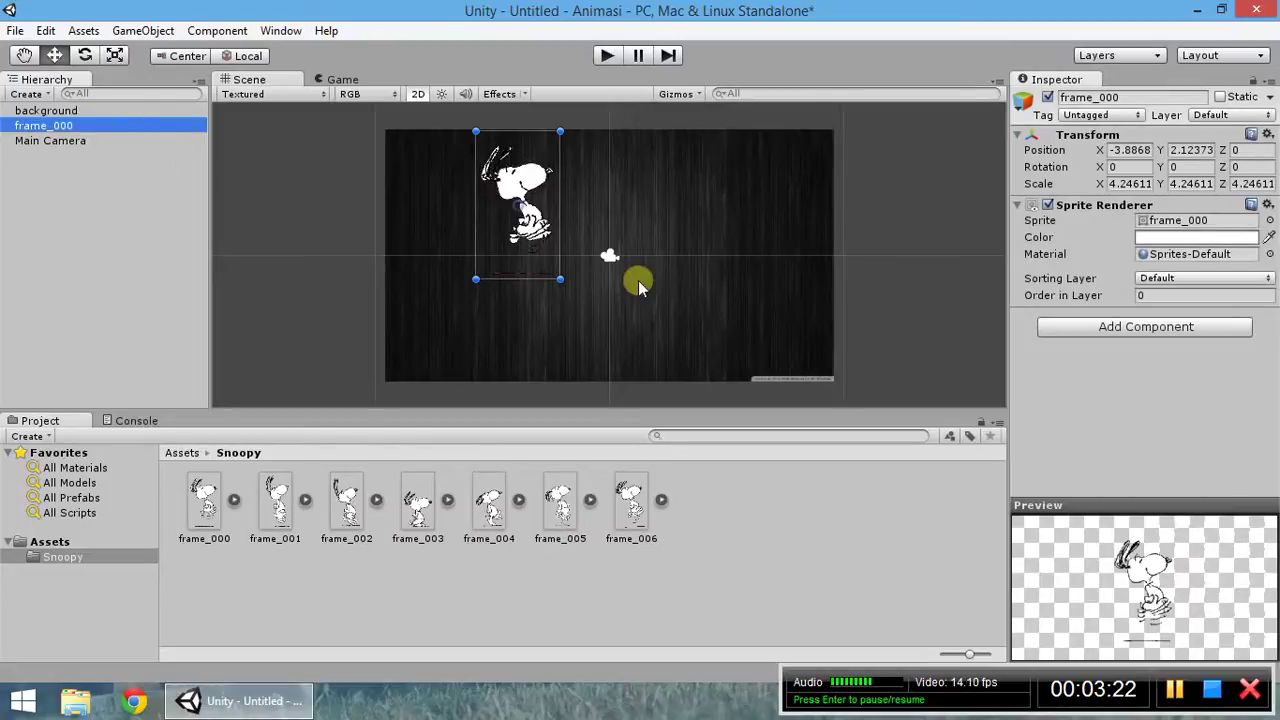
click(1141, 327)
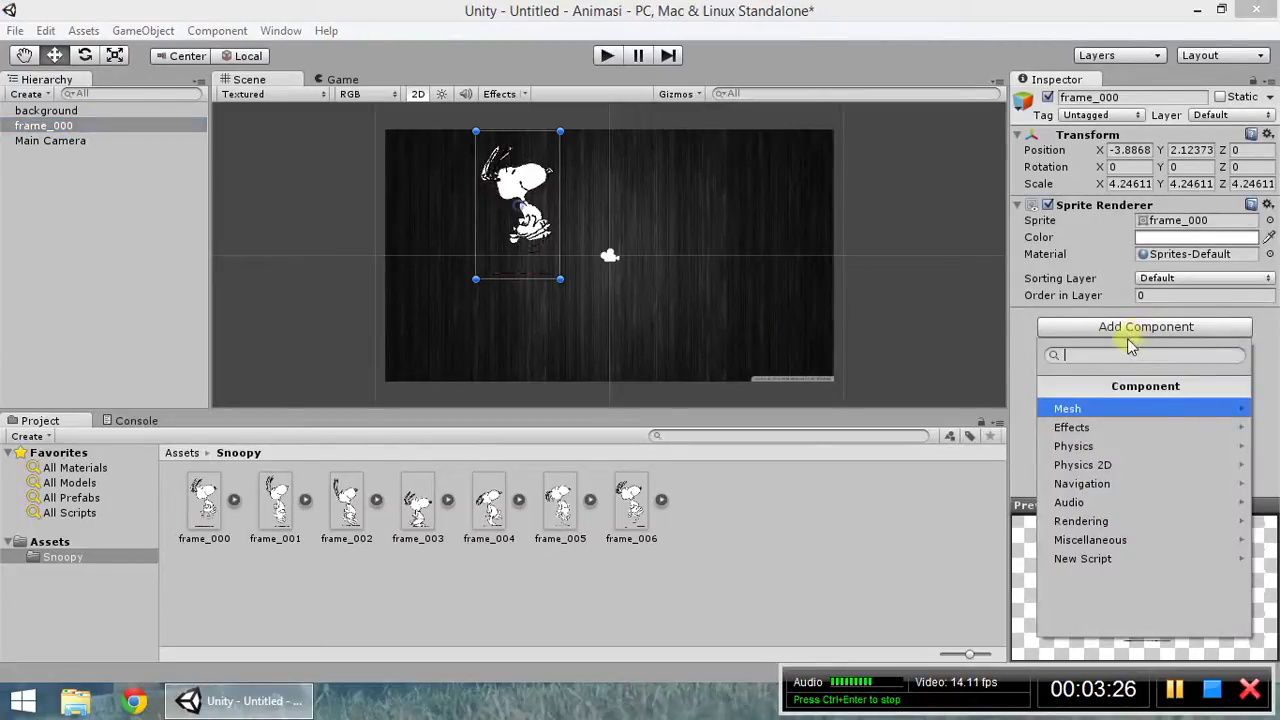
click(1126, 546)
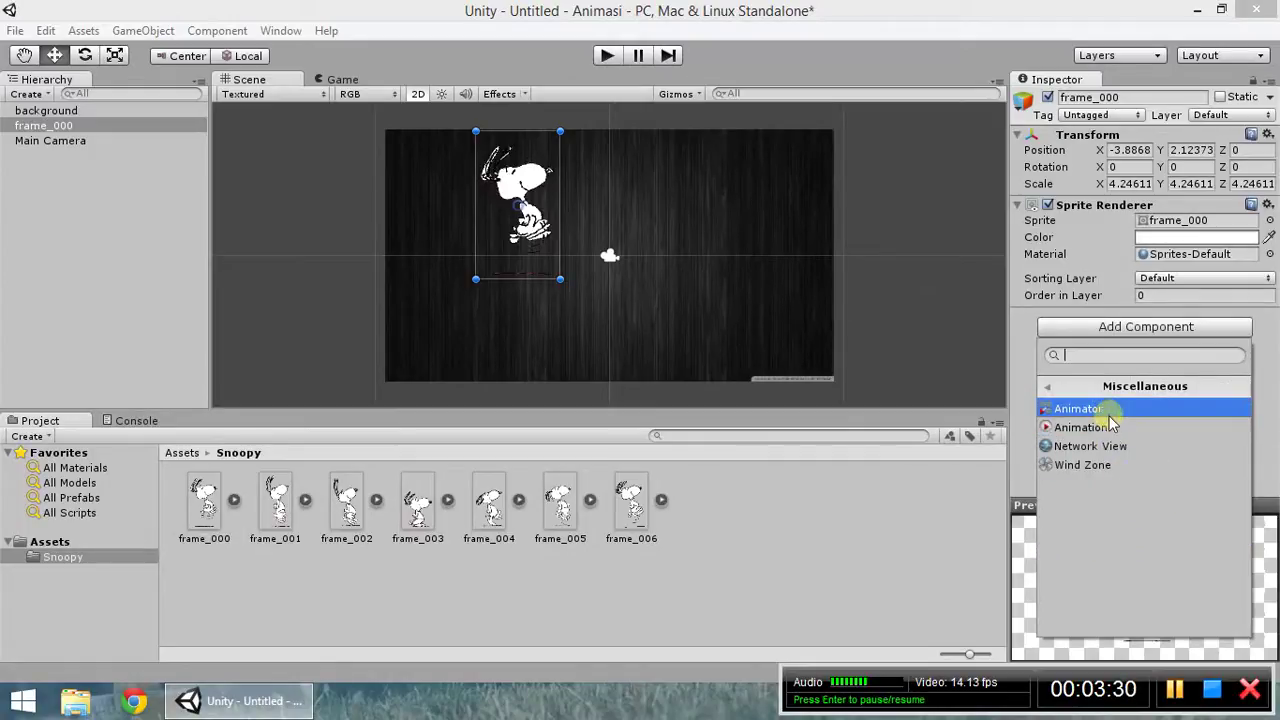
click(1078, 409)
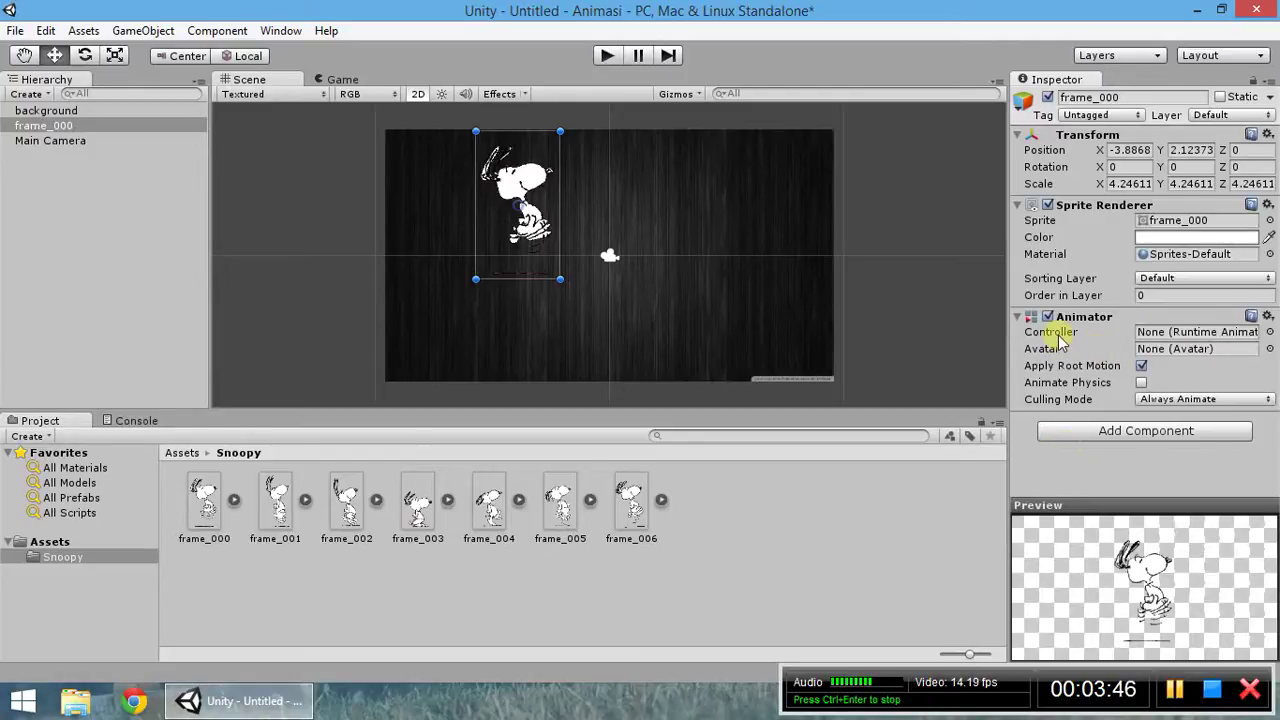
- Create an Animator Controller in the Snoopy folder named snoopyController
click(760, 532)
right_click(729, 517)
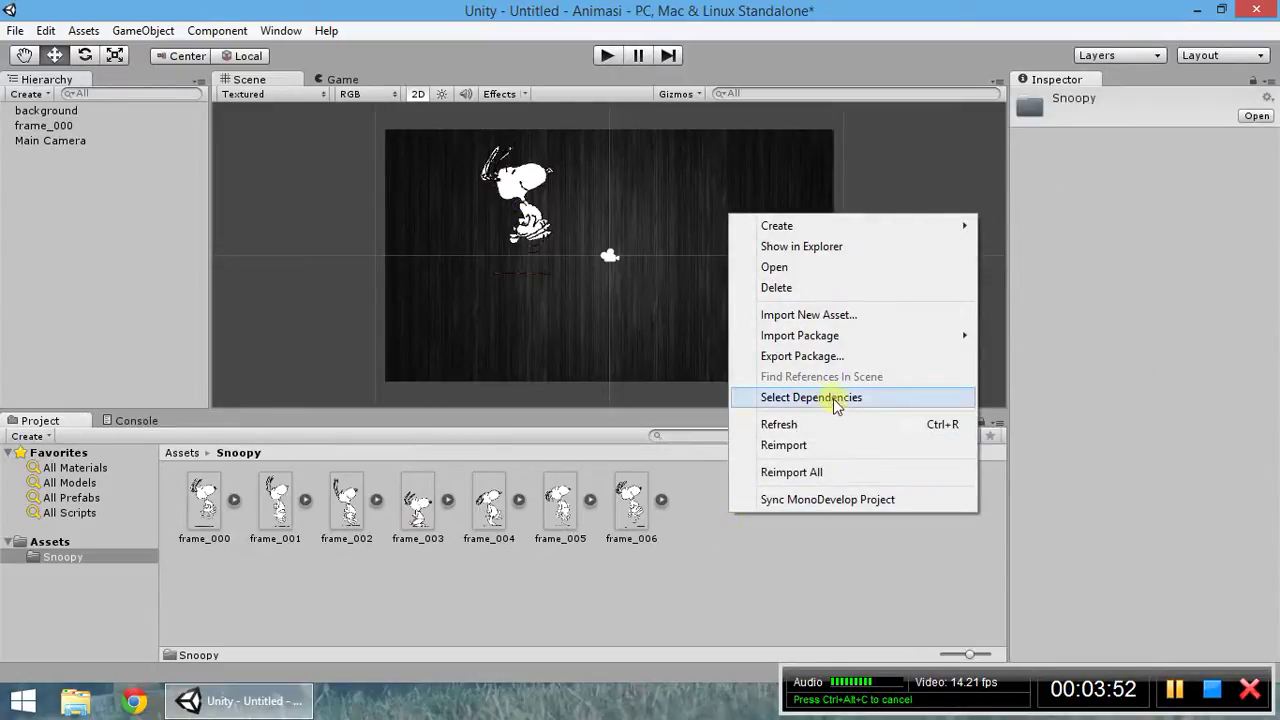
click(785, 471)
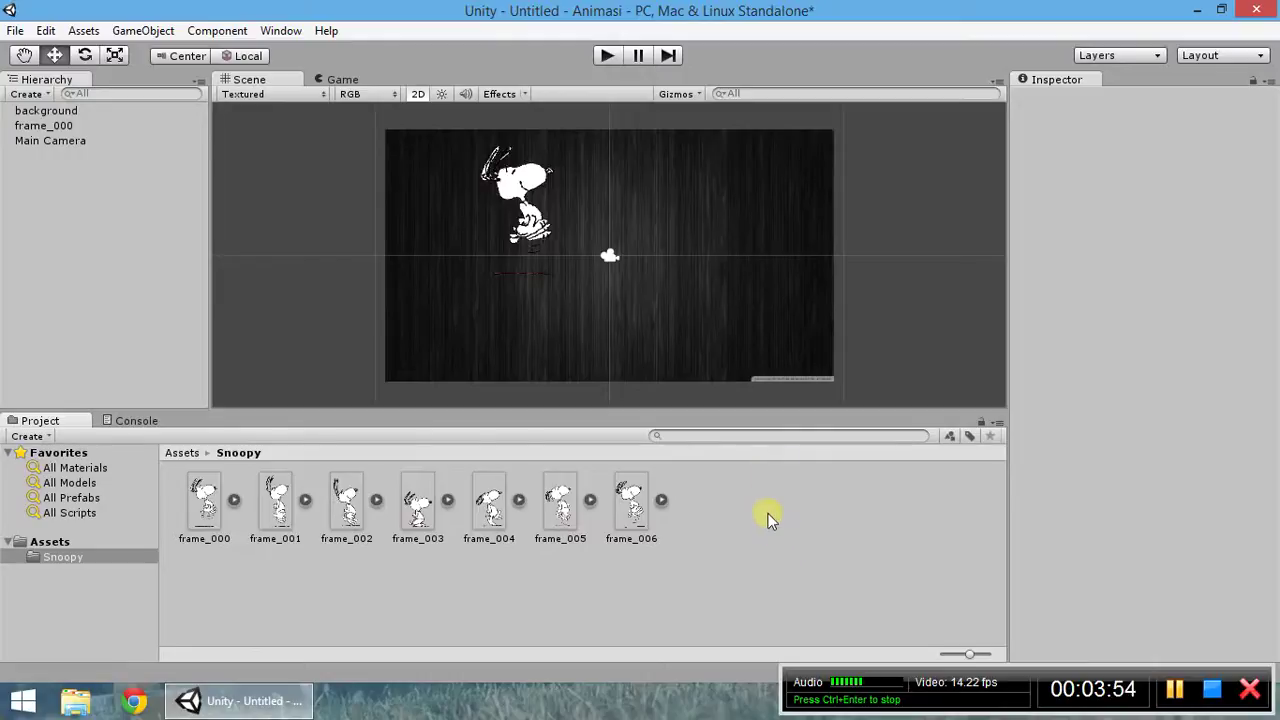
right_click(757, 511)
mouse_move(874, 227)
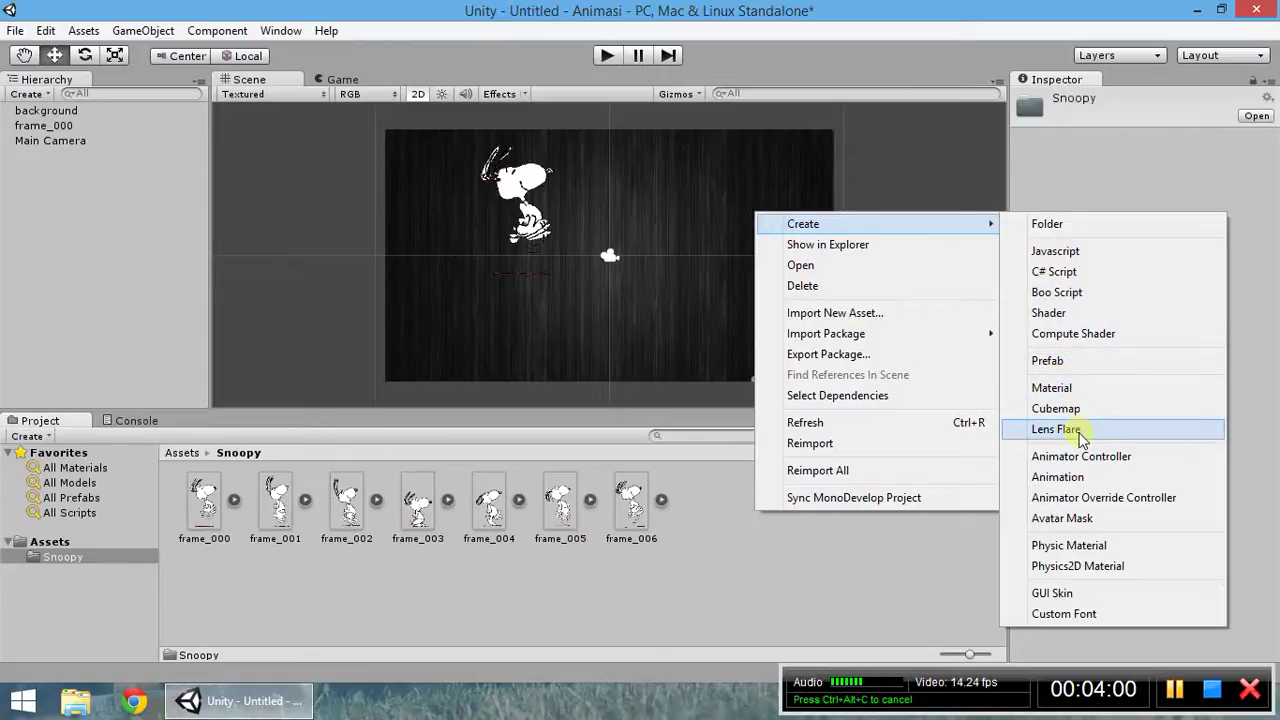
click(1090, 457)
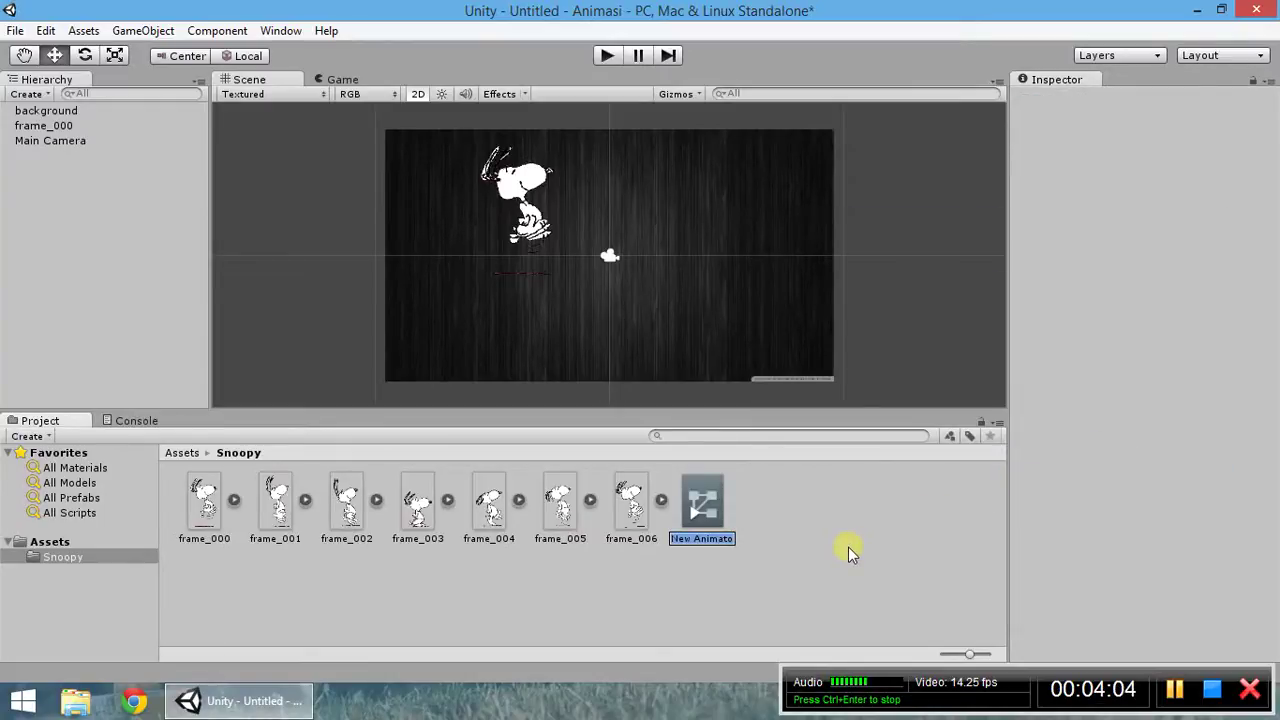
text(snooo)
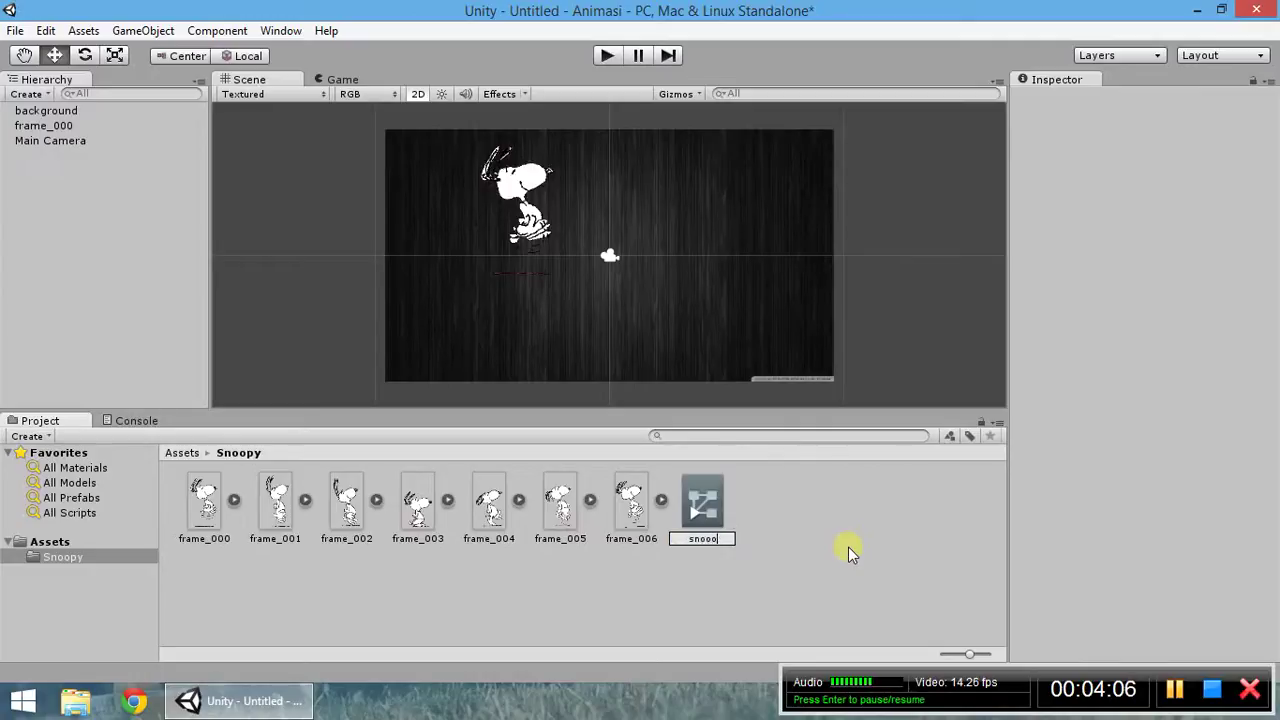
key(BackSpace)
text(pyCont)
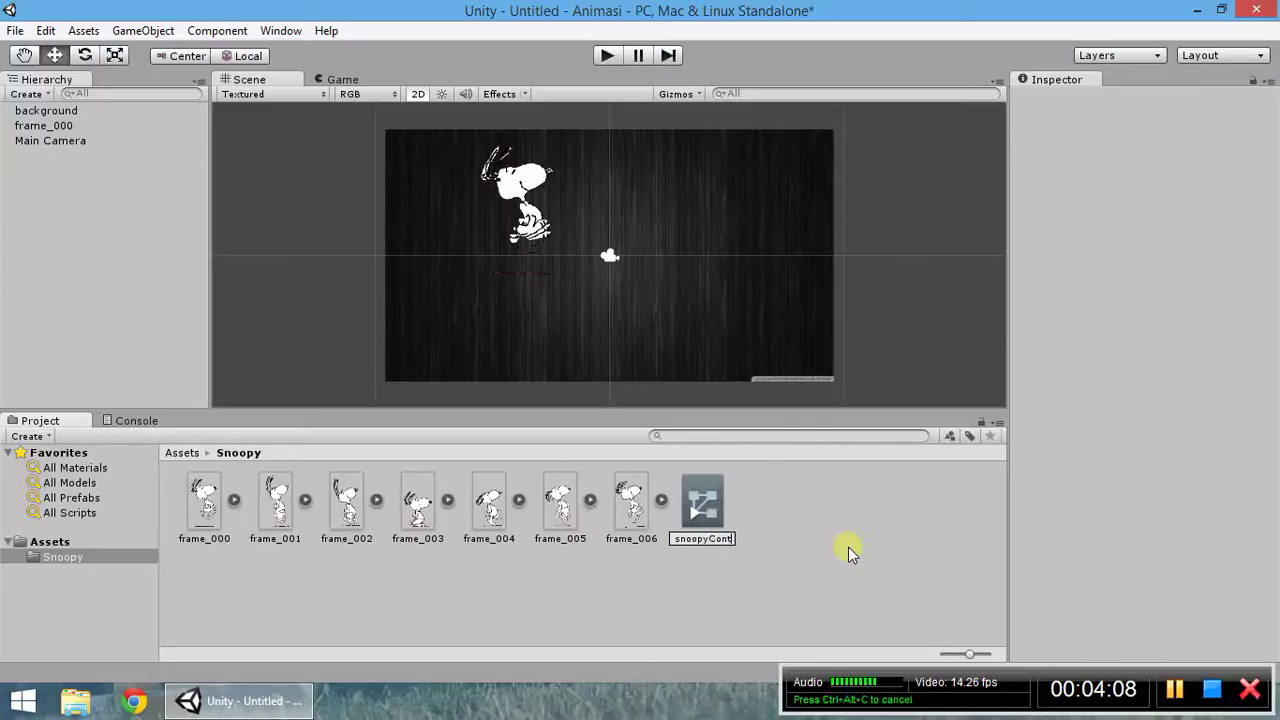
text(roller)
key(Return)
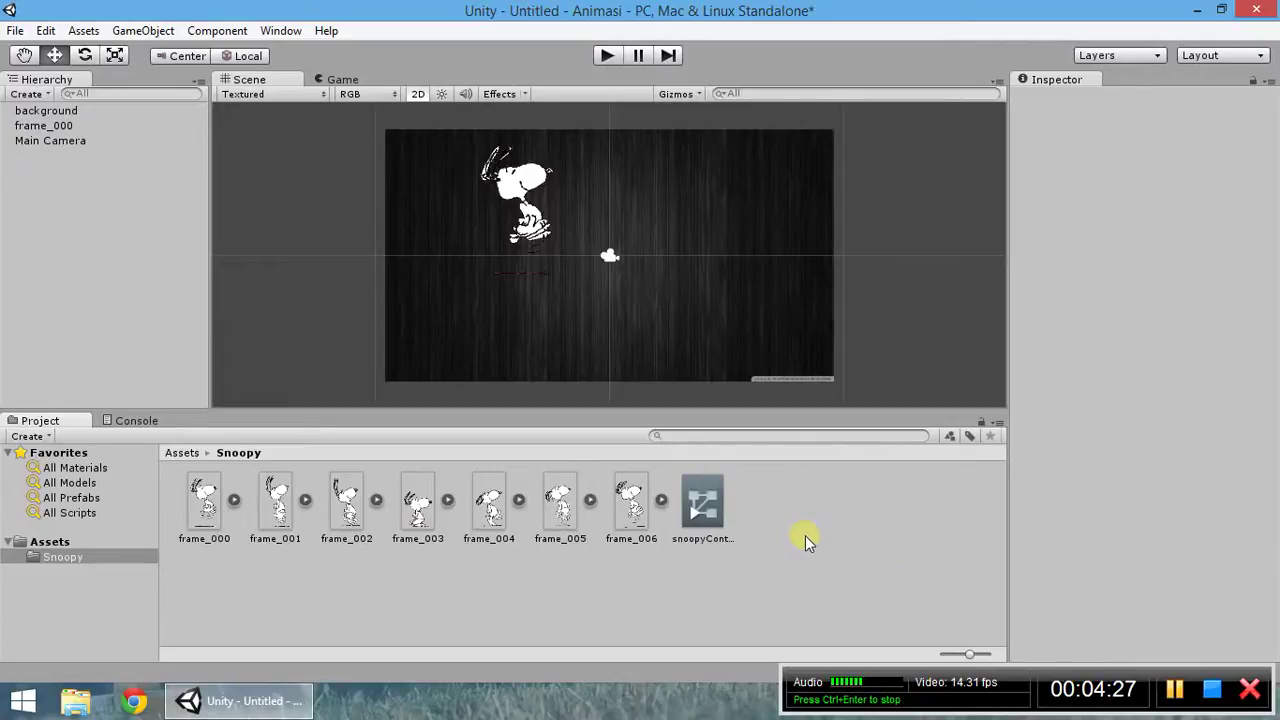
- Assign snoopyController to the Controller field of frame_000's Animator
click(706, 514)
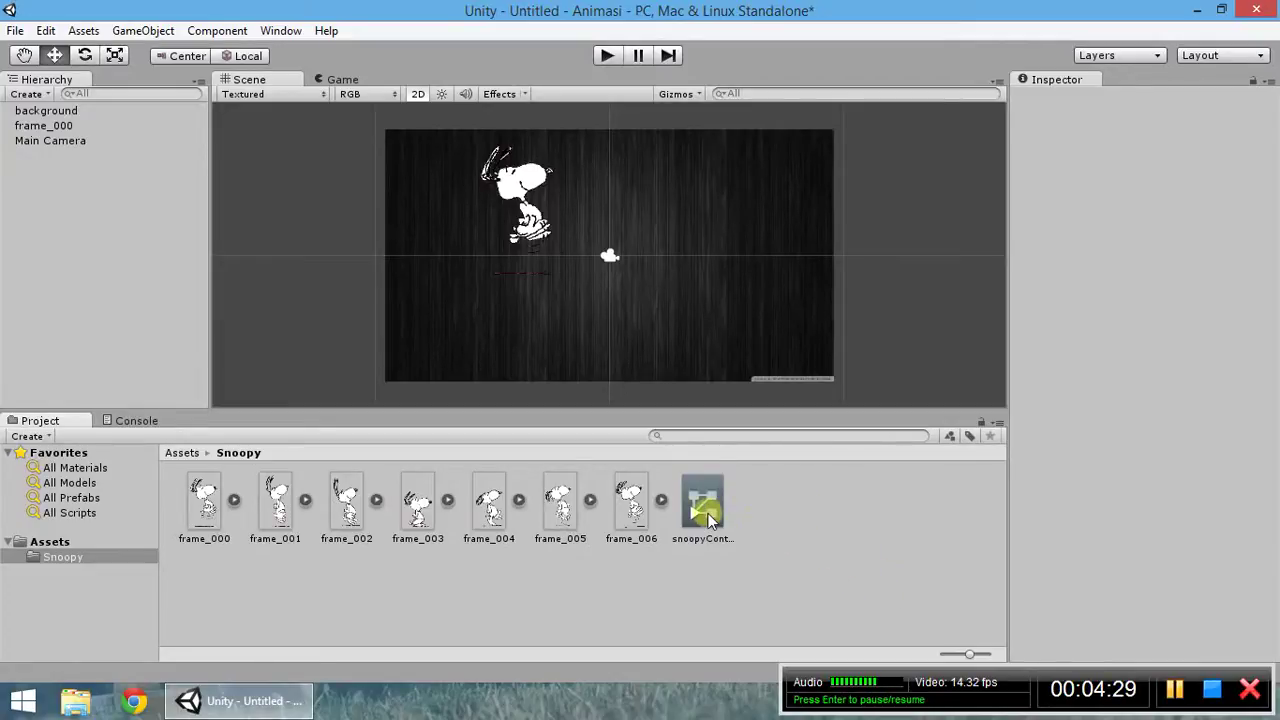
click(91, 123)
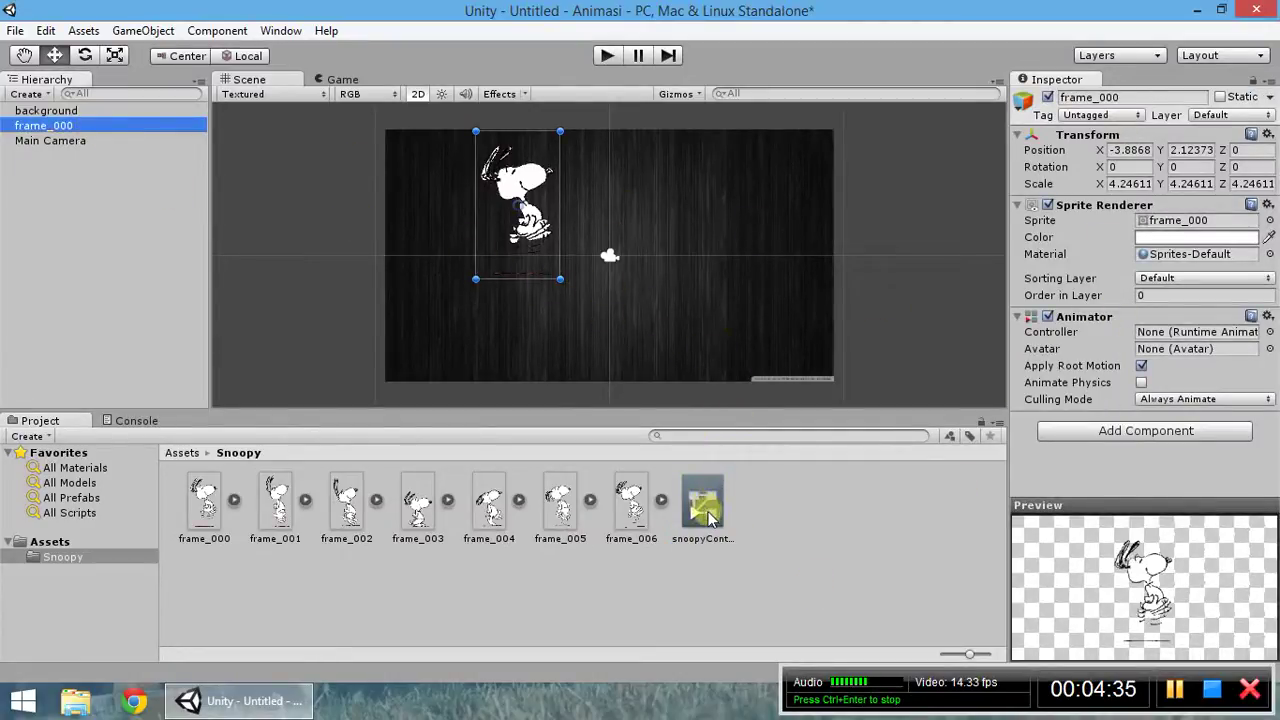
mouse_move(706, 514)
mouse_down()
mouse_move(1072, 452)
mouse_move(1188, 337)
mouse_up()
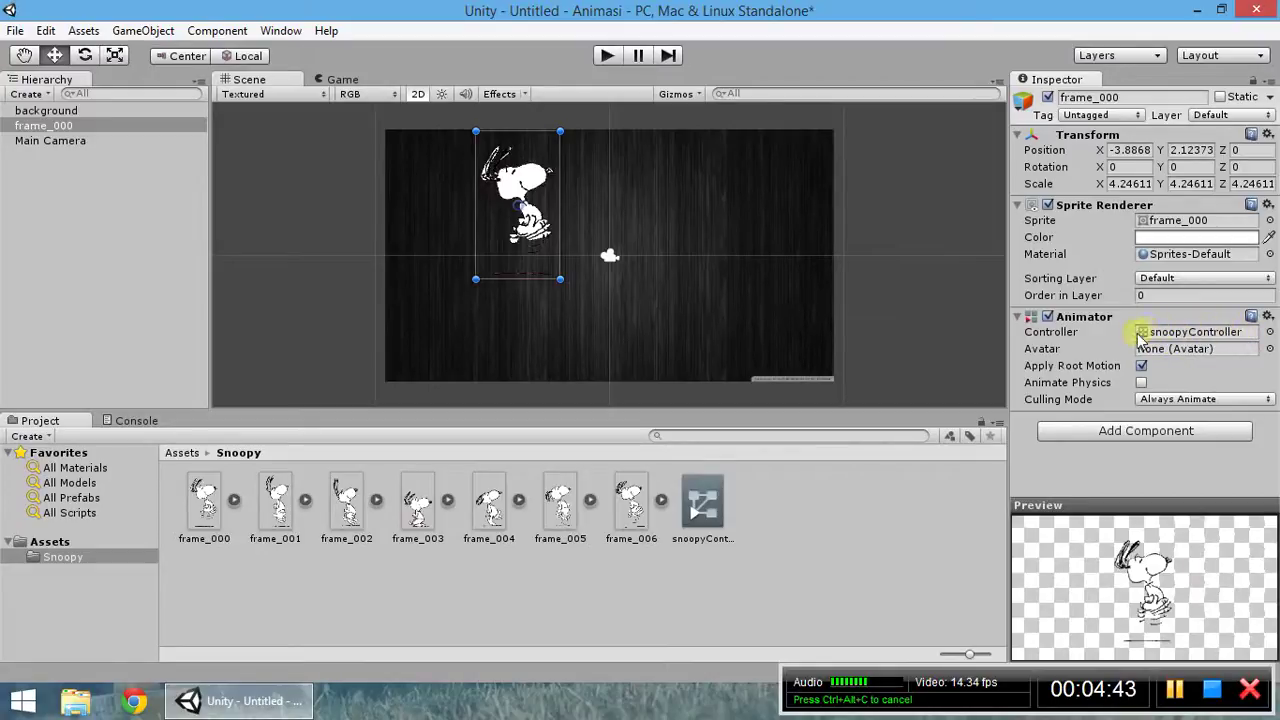
click(827, 531)
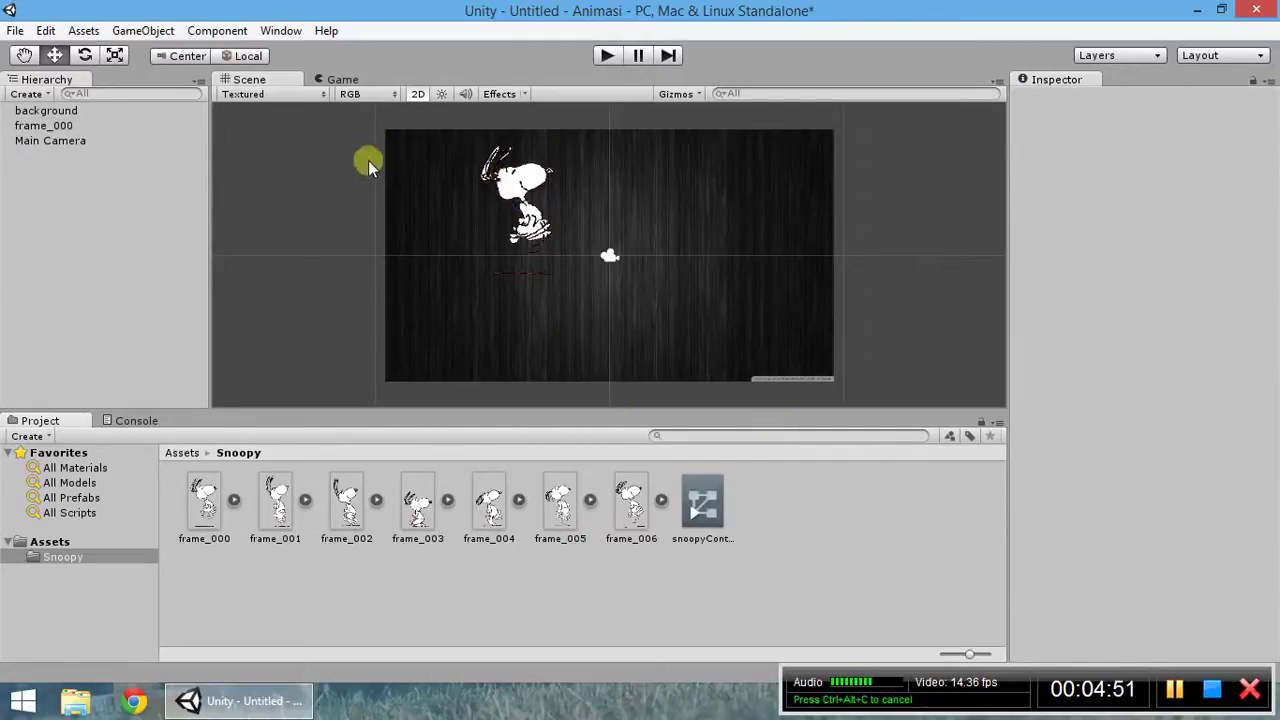
click(285, 31)
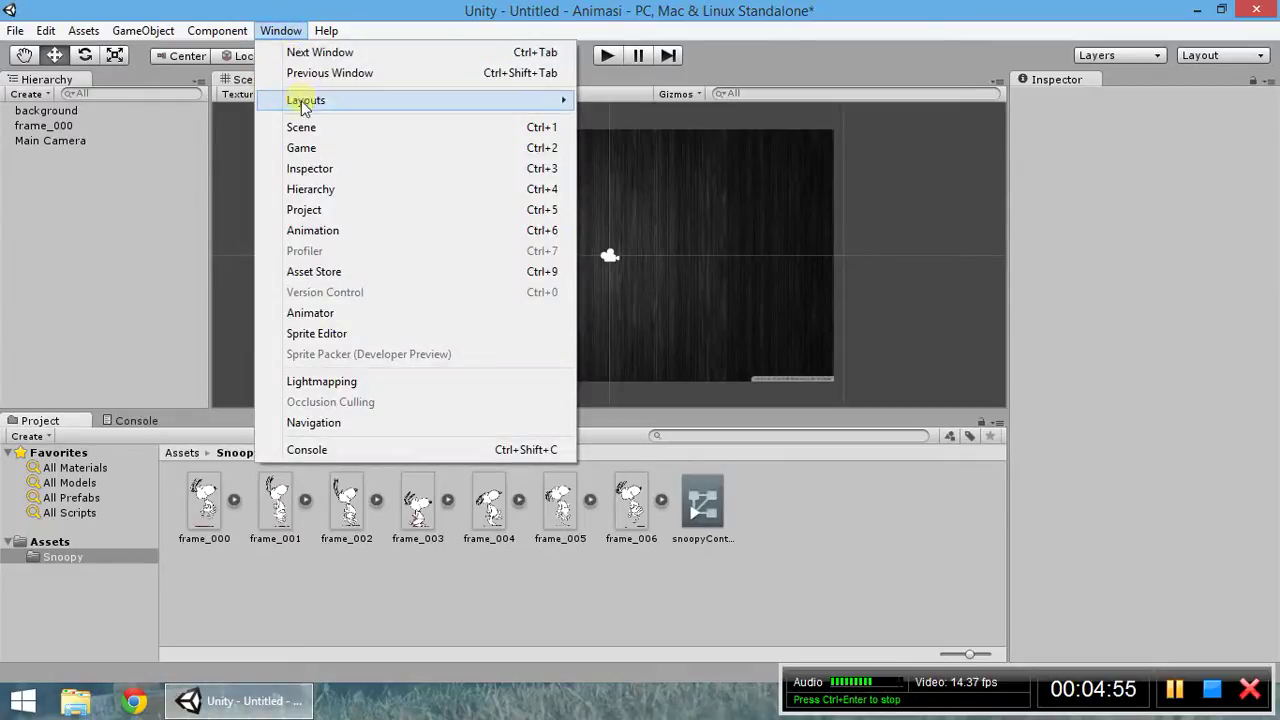
- Open the Animation window and dock it beside the Scene and Game views
click(331, 229)
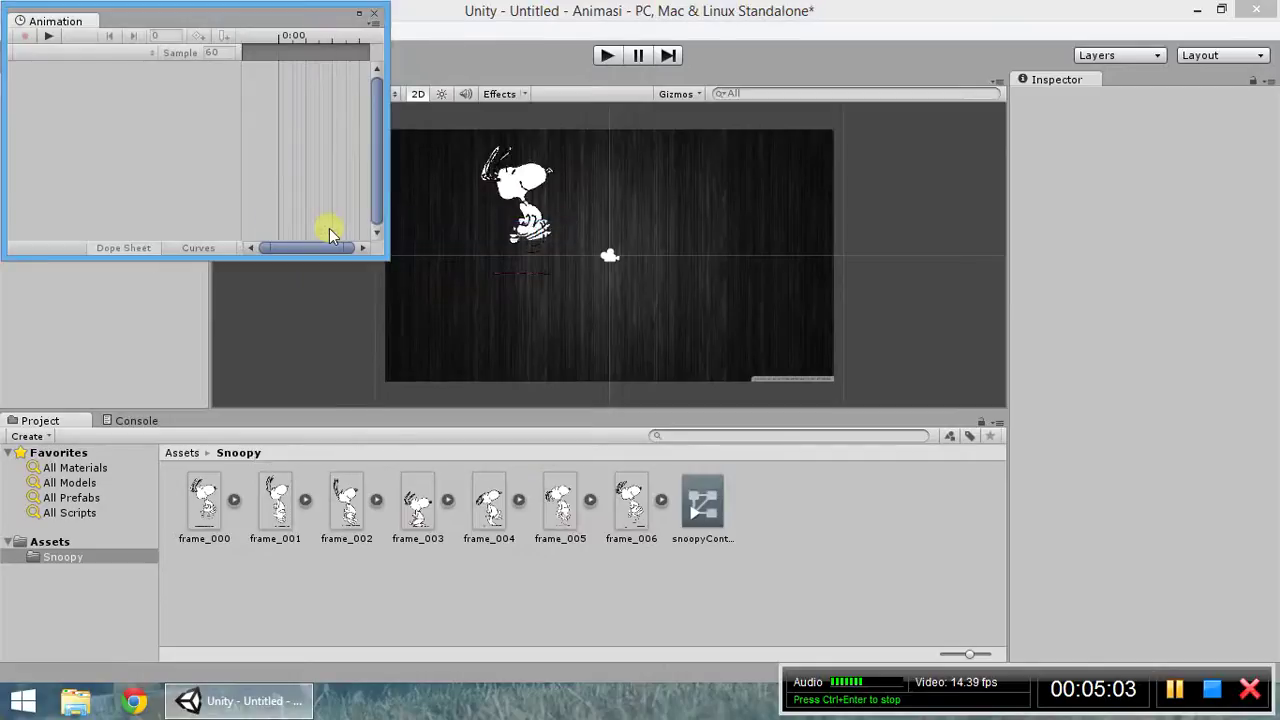
drag(196, 20, 378, 240)
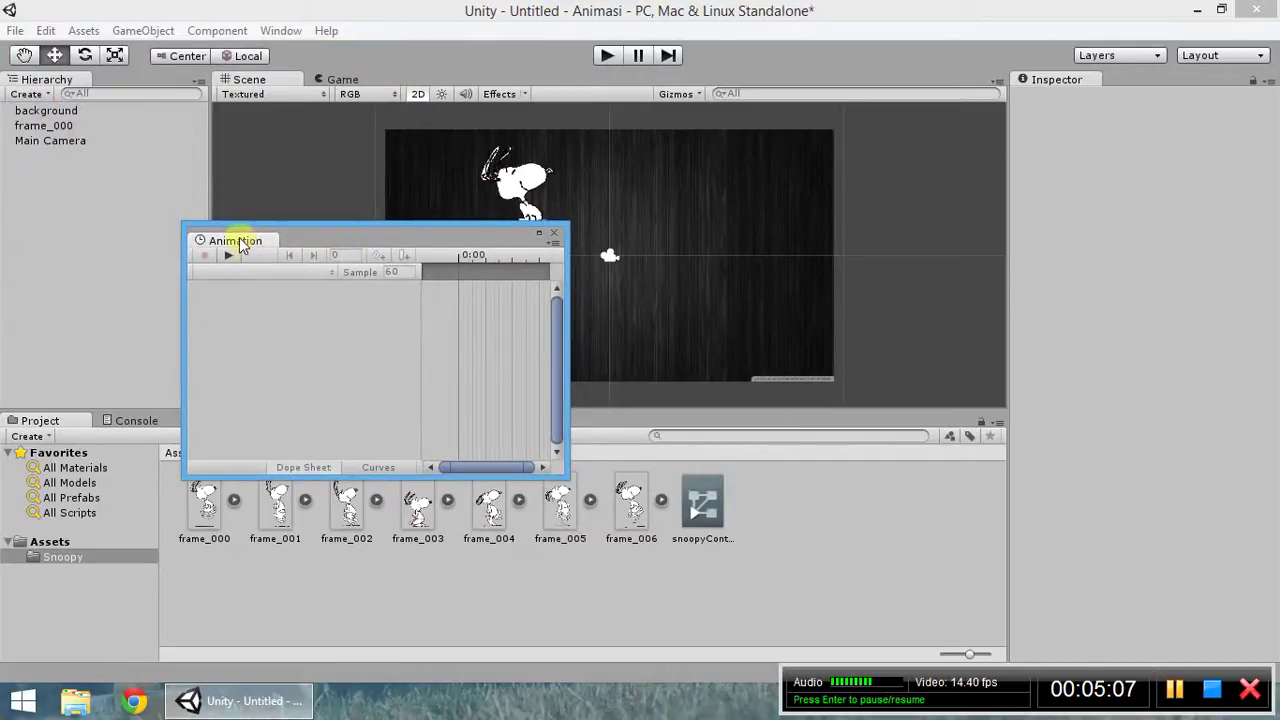
drag(246, 238, 353, 168)
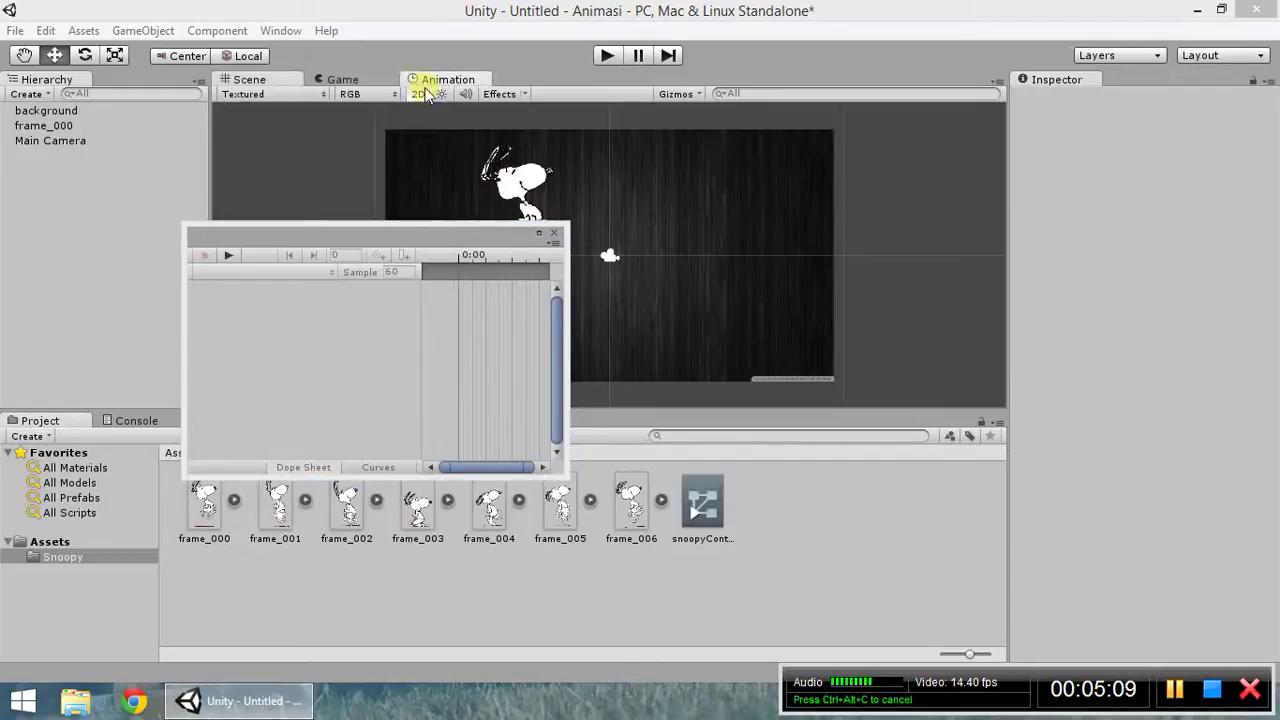
drag(410, 123, 400, 80)
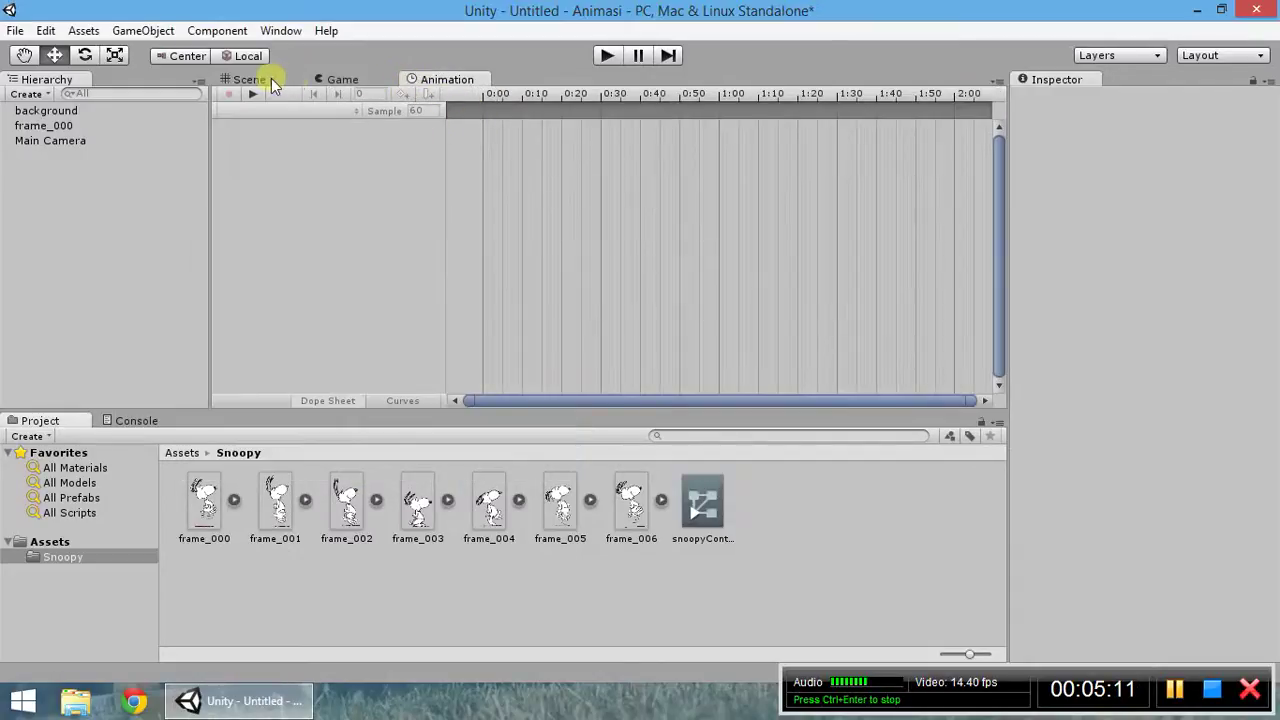
- Point the Animation window at frame_000 by selecting it in the Hierarchy
click(252, 79)
click(444, 79)
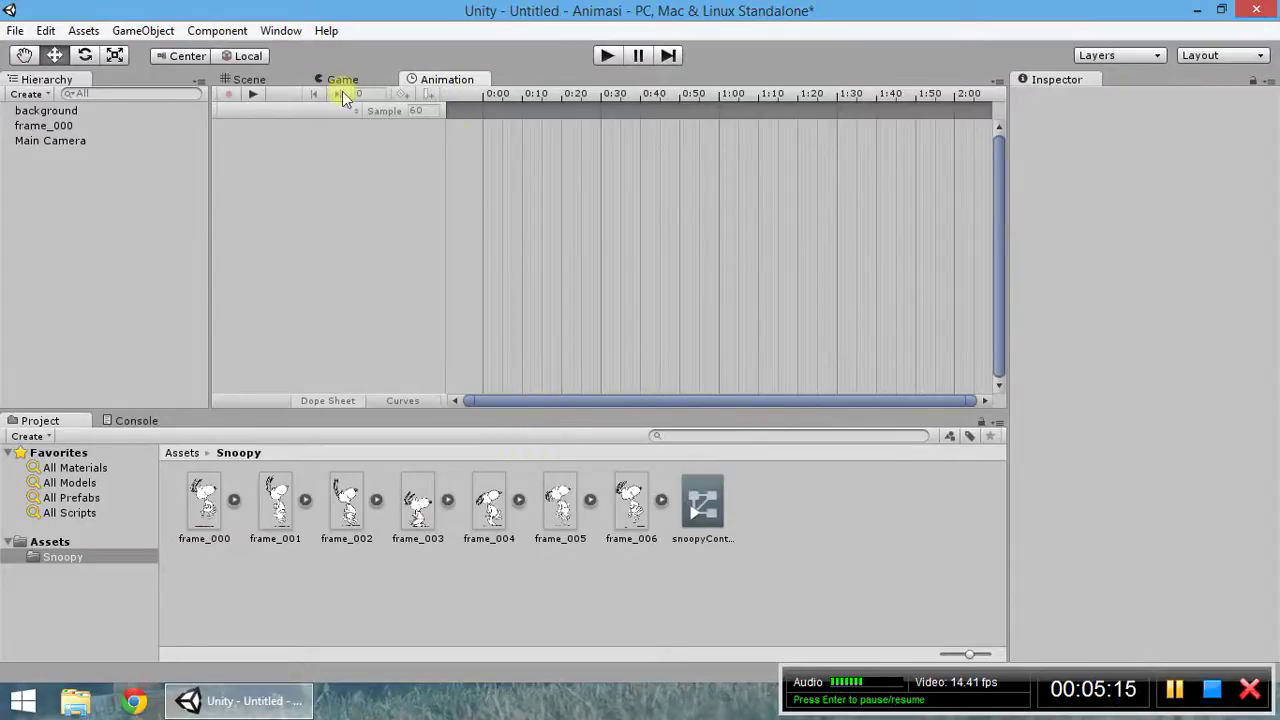
click(251, 80)
click(425, 80)
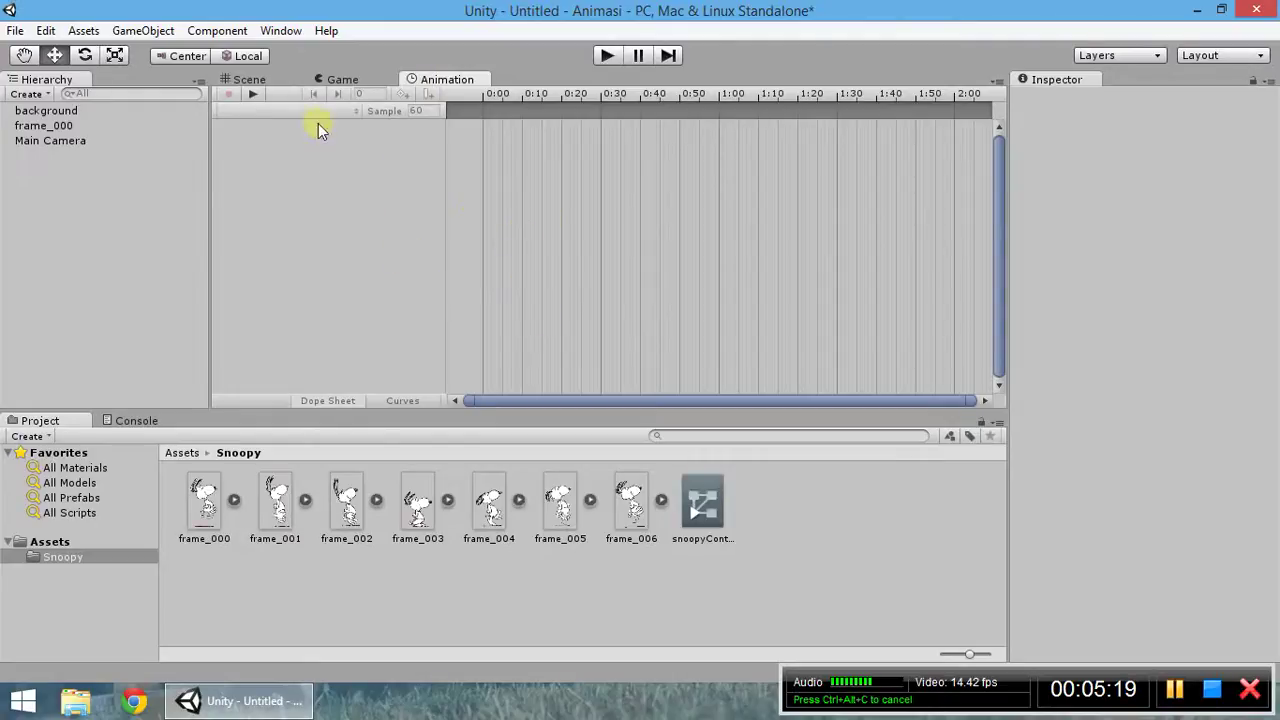
click(82, 125)
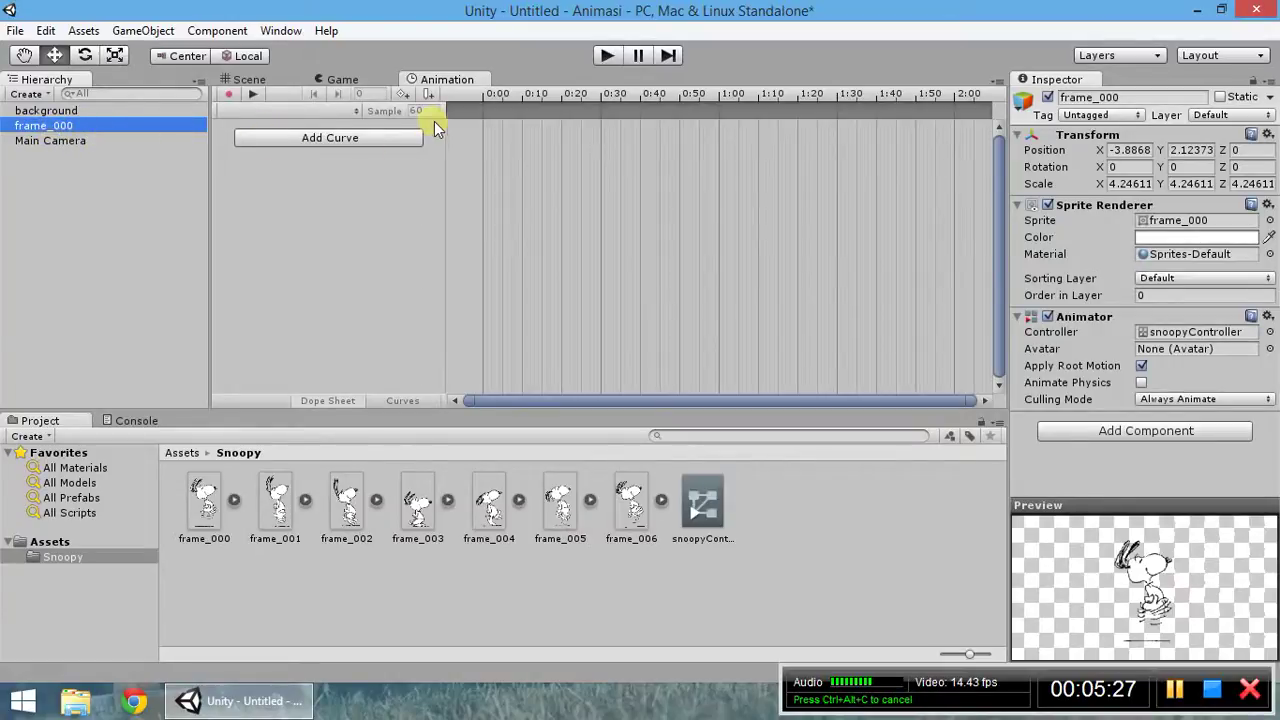
- Create a new animation clip named snoopyAnimation and save it in the Snoopy folder
click(228, 96)
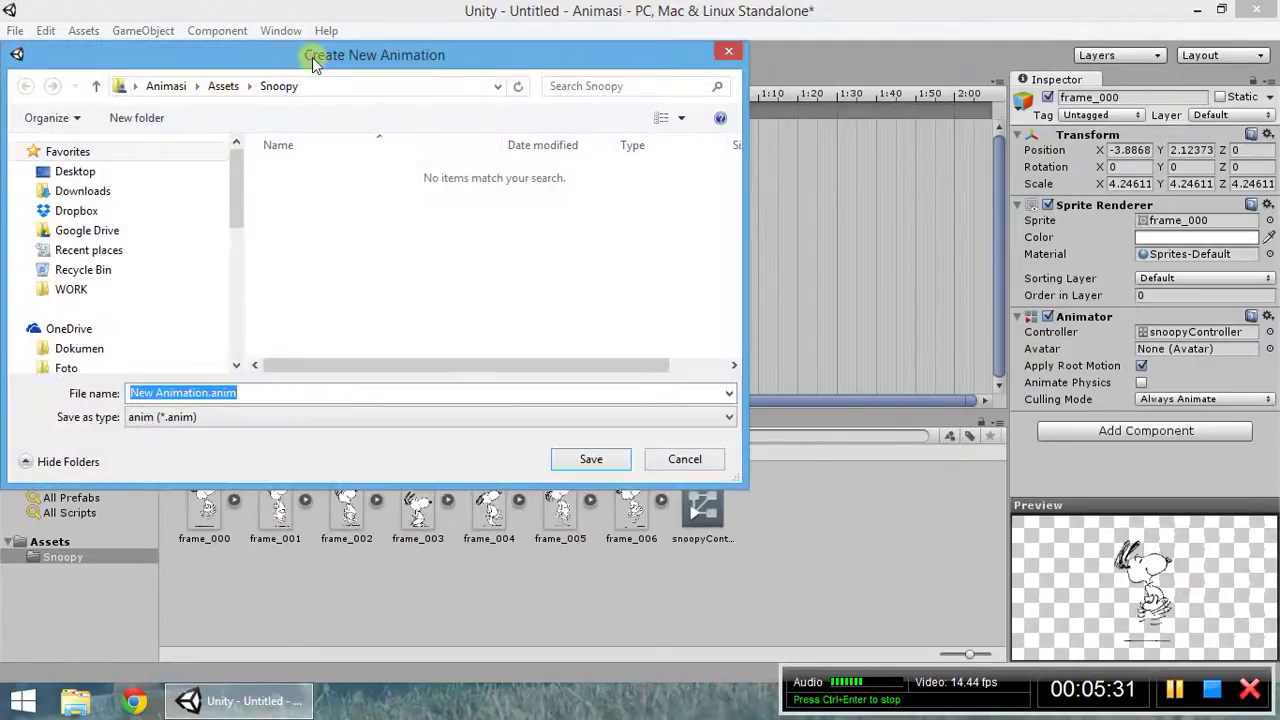
drag(312, 57, 674, 102)
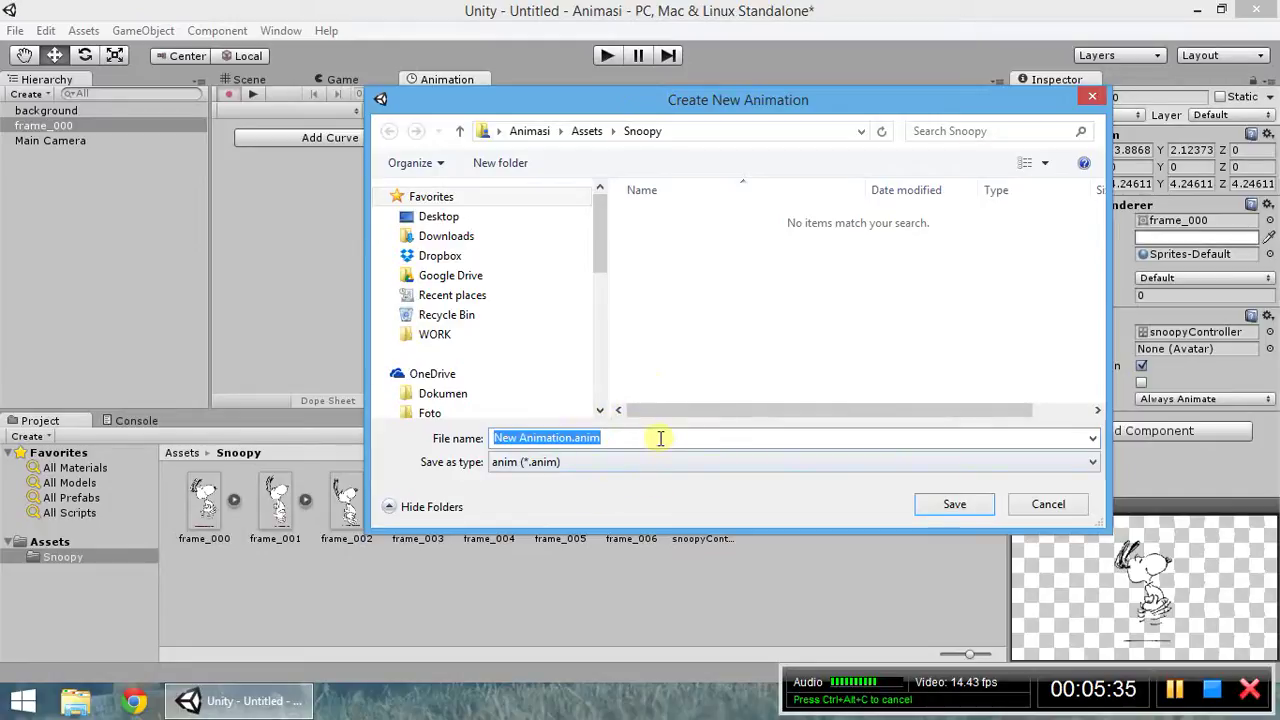
text(sn)
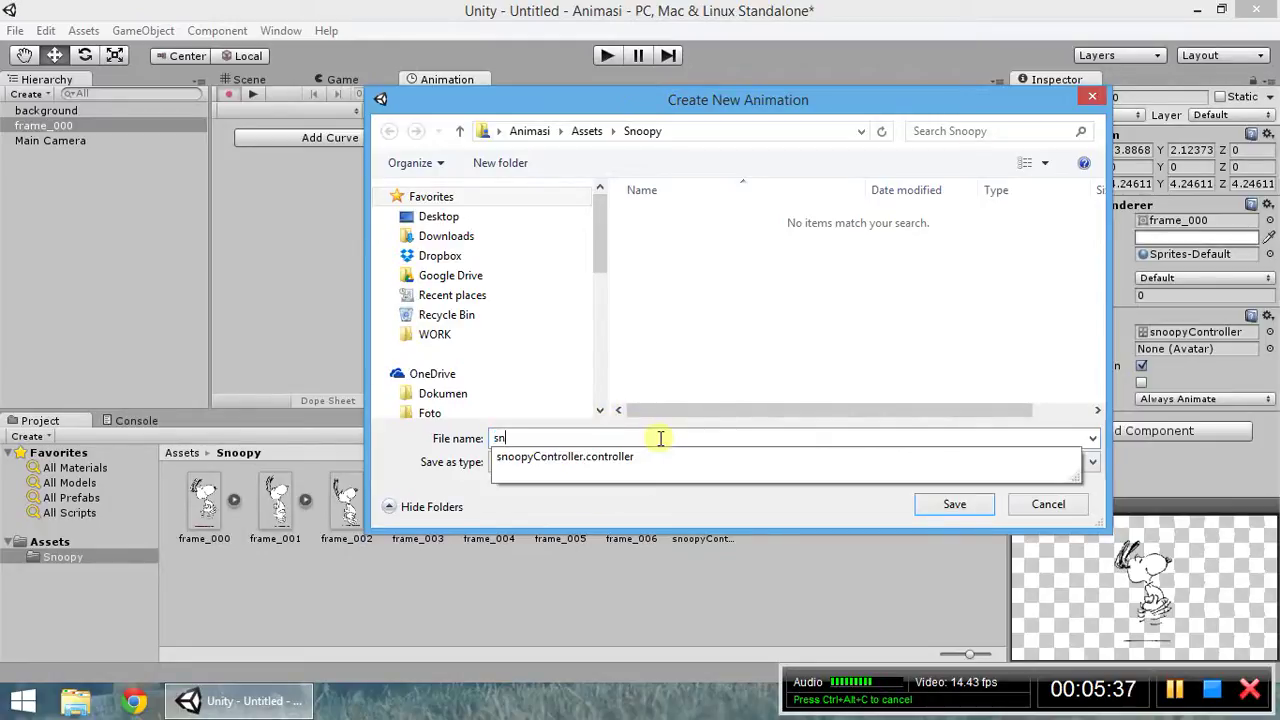
text(oopyAnimation)
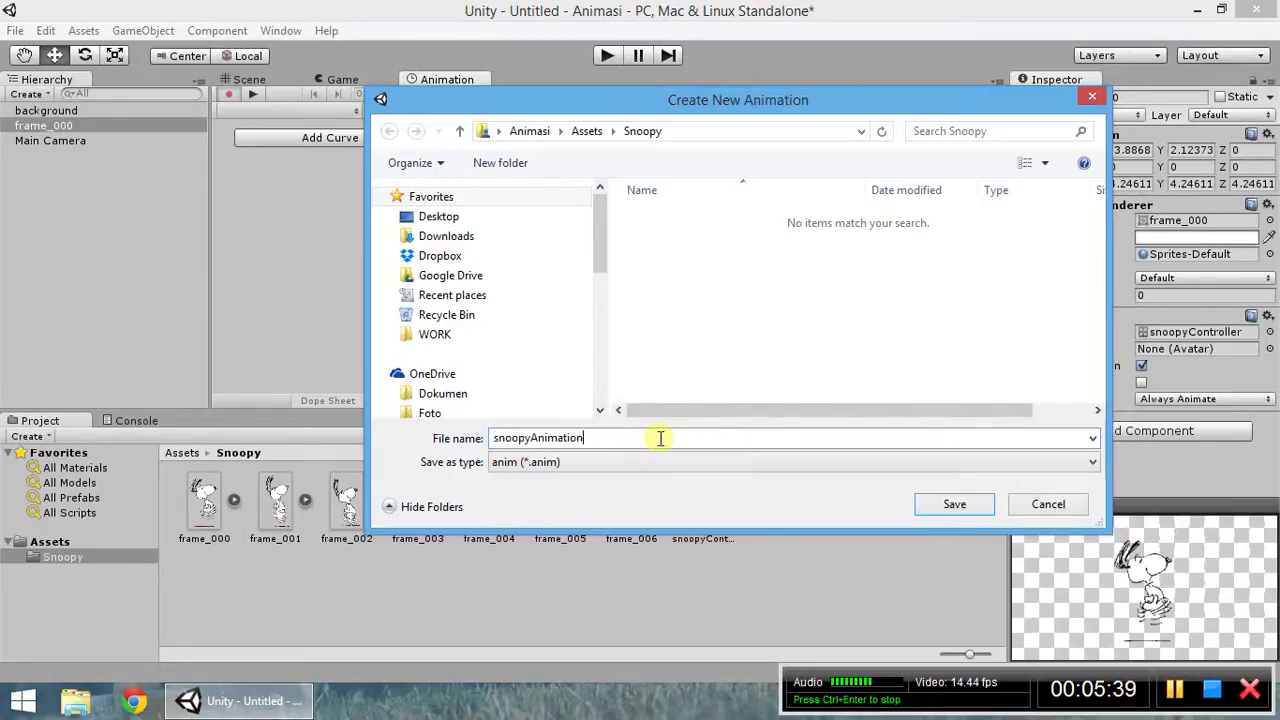
click(962, 503)
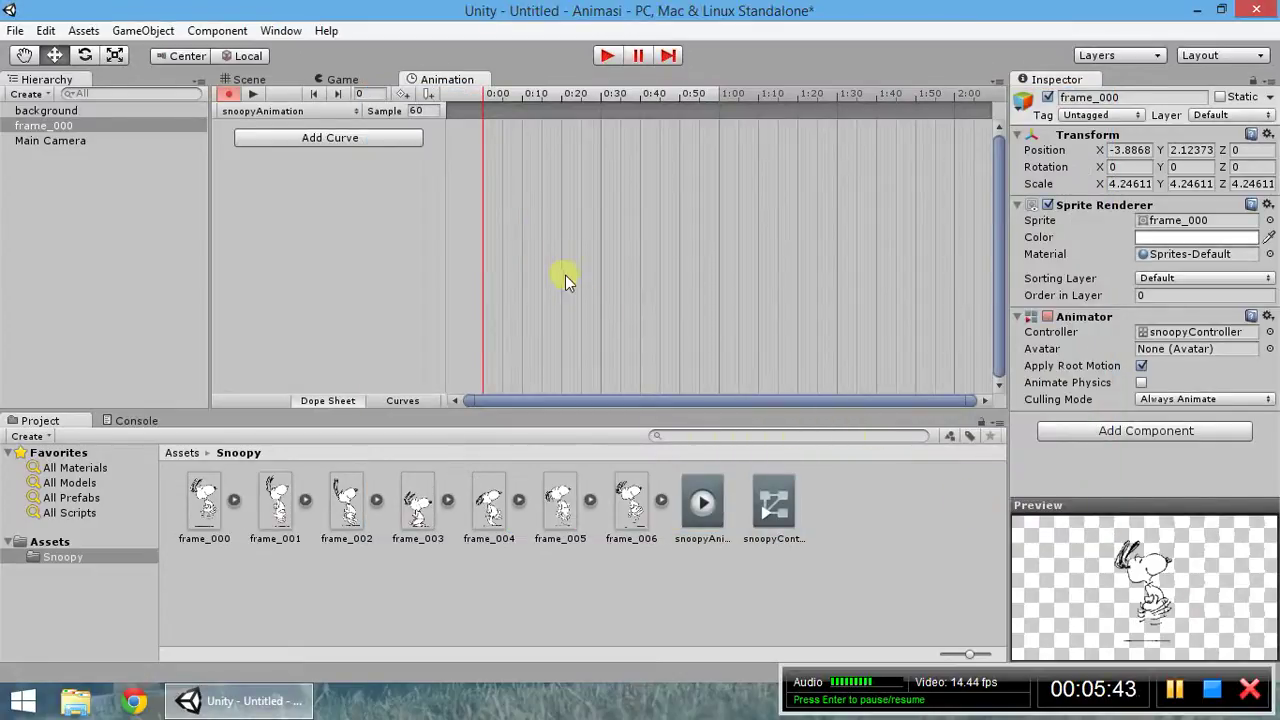
- Add the seven Snoopy frames, frame_000 through frame_006, to the snoopyAnimation timeline
click(186, 571)
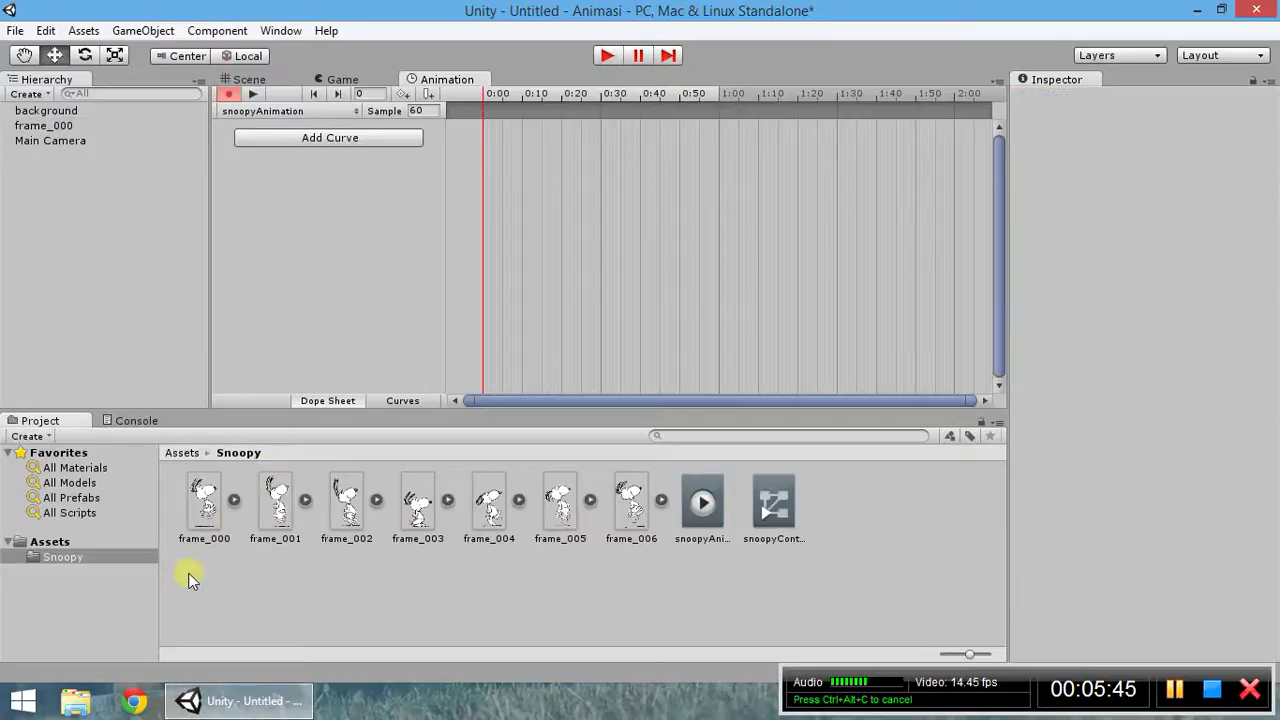
click(204, 495)
shift+click(625, 495)
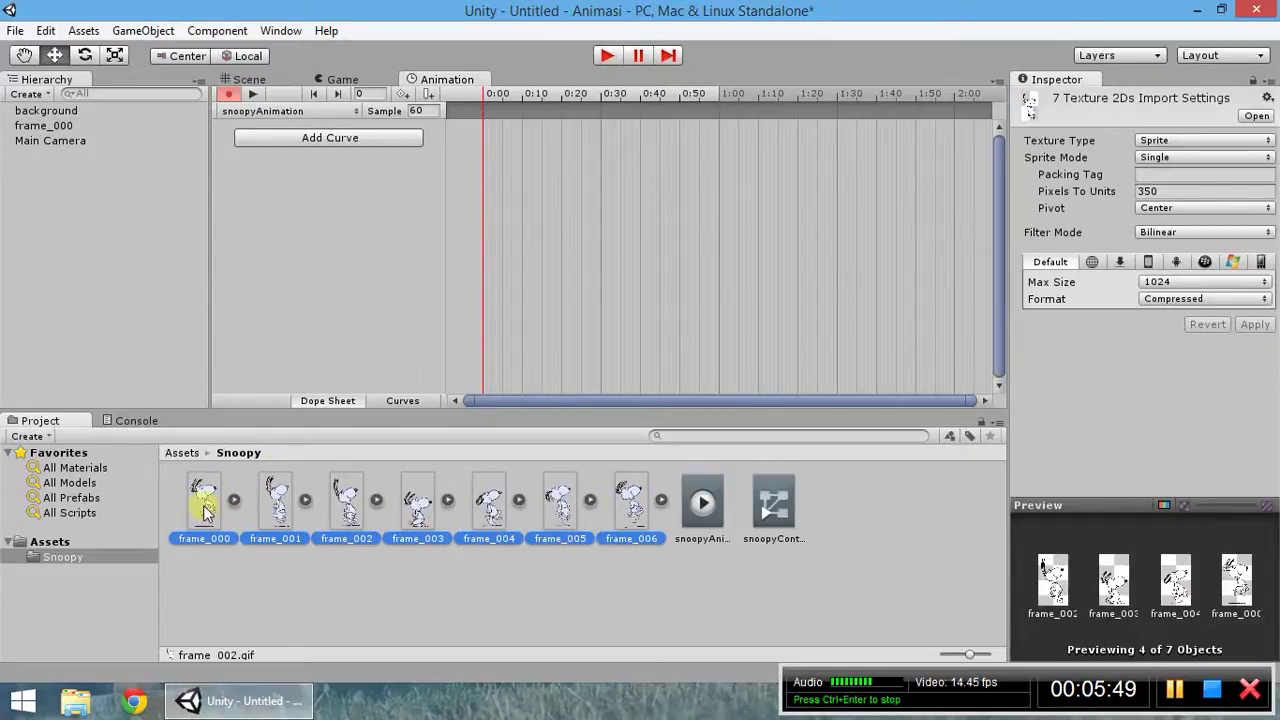
drag(204, 512, 505, 142)
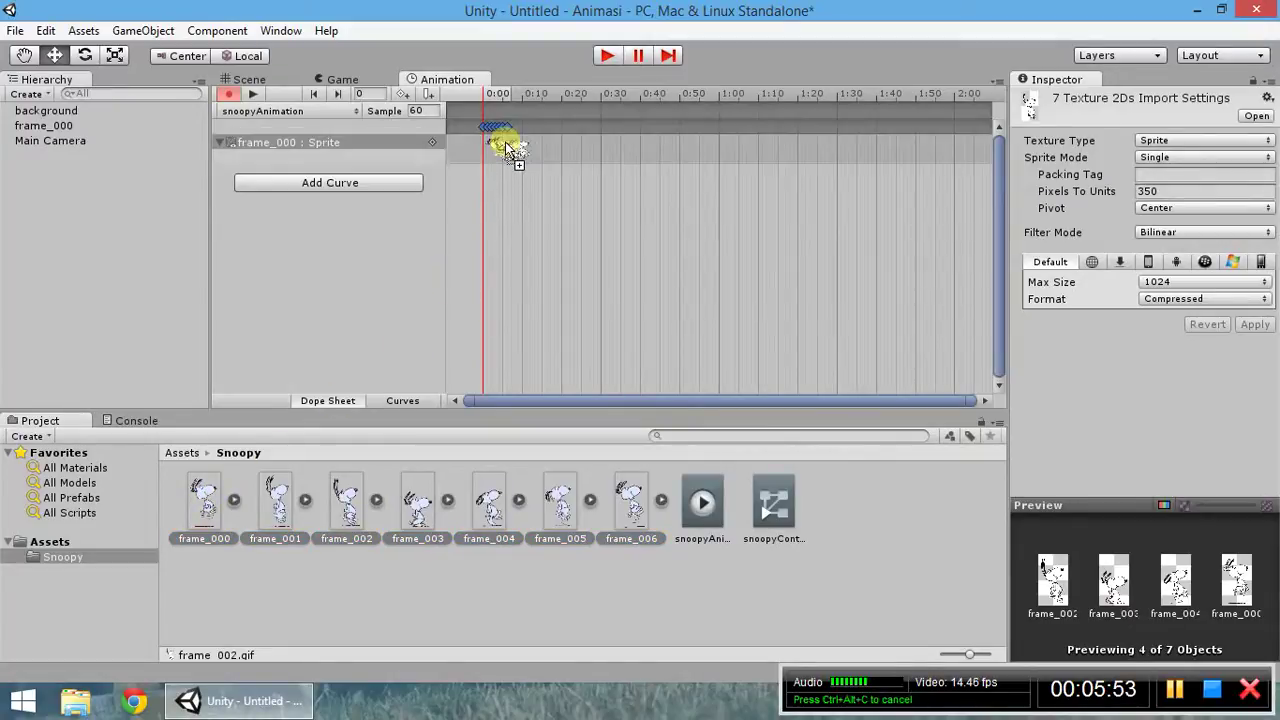
click(368, 252)
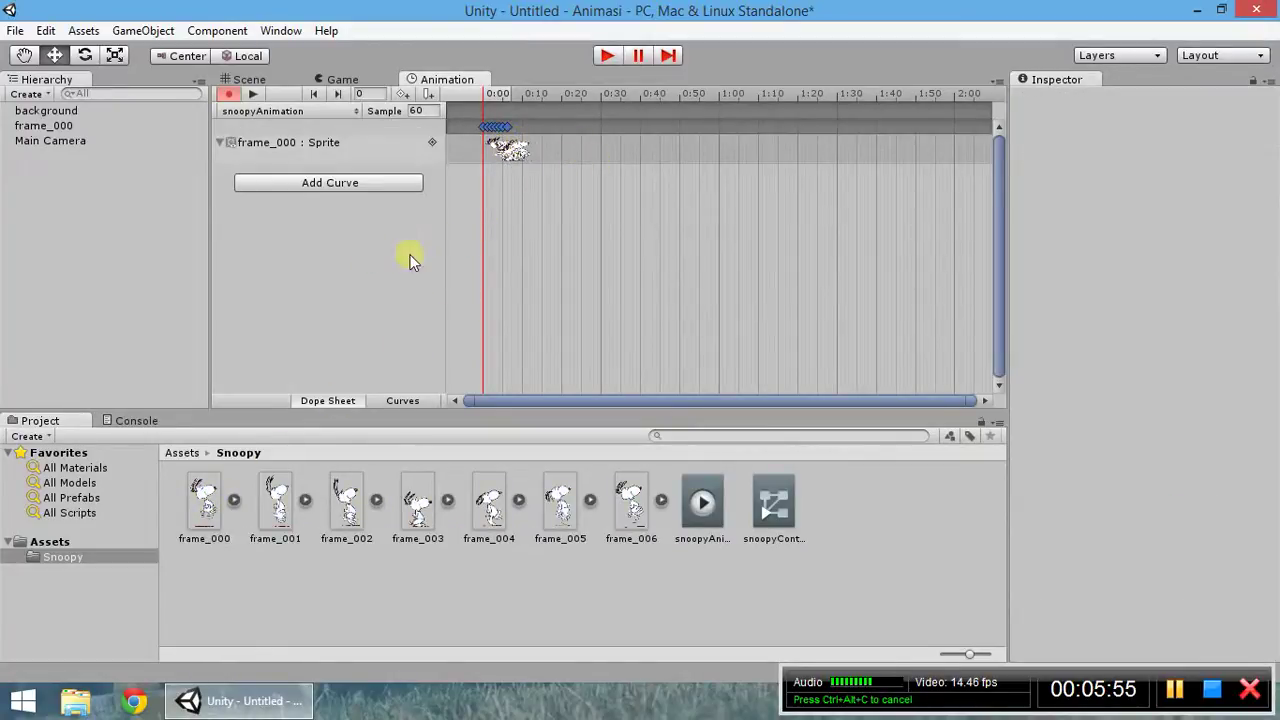
- Set the snoopyAnimation sample rate to 5 and collapse the Sprite track
click(430, 112)
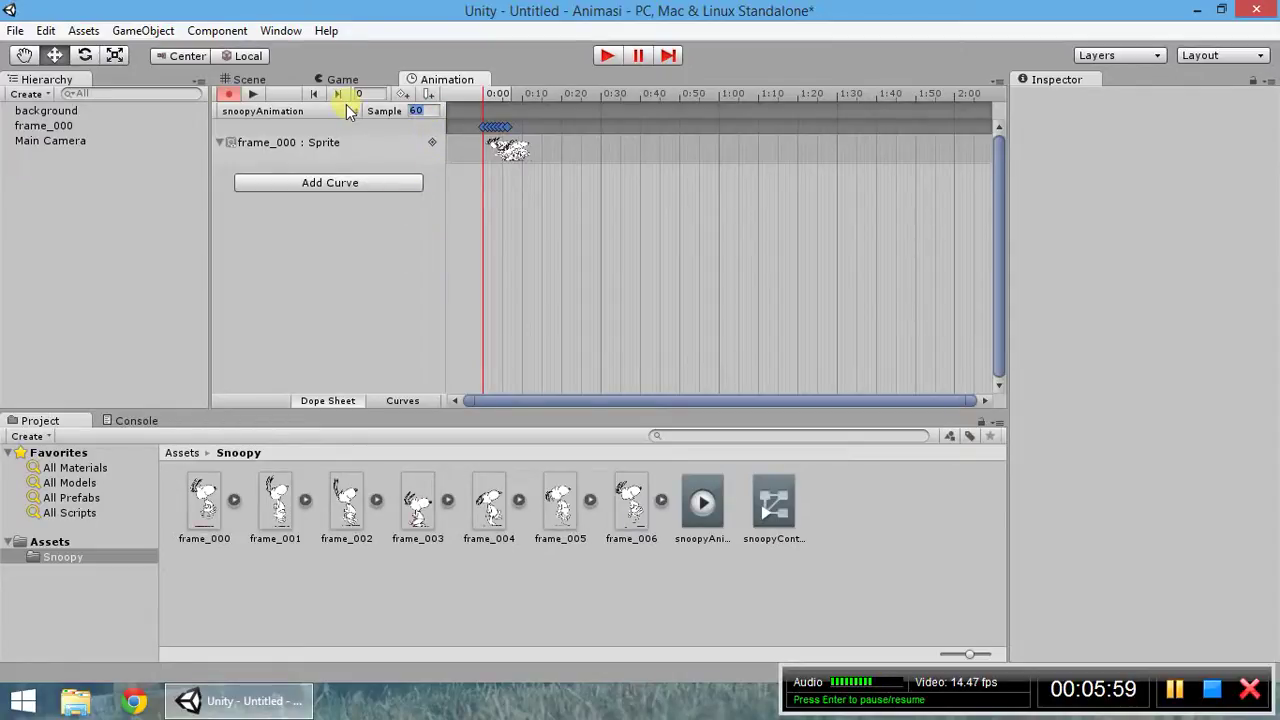
text(5)
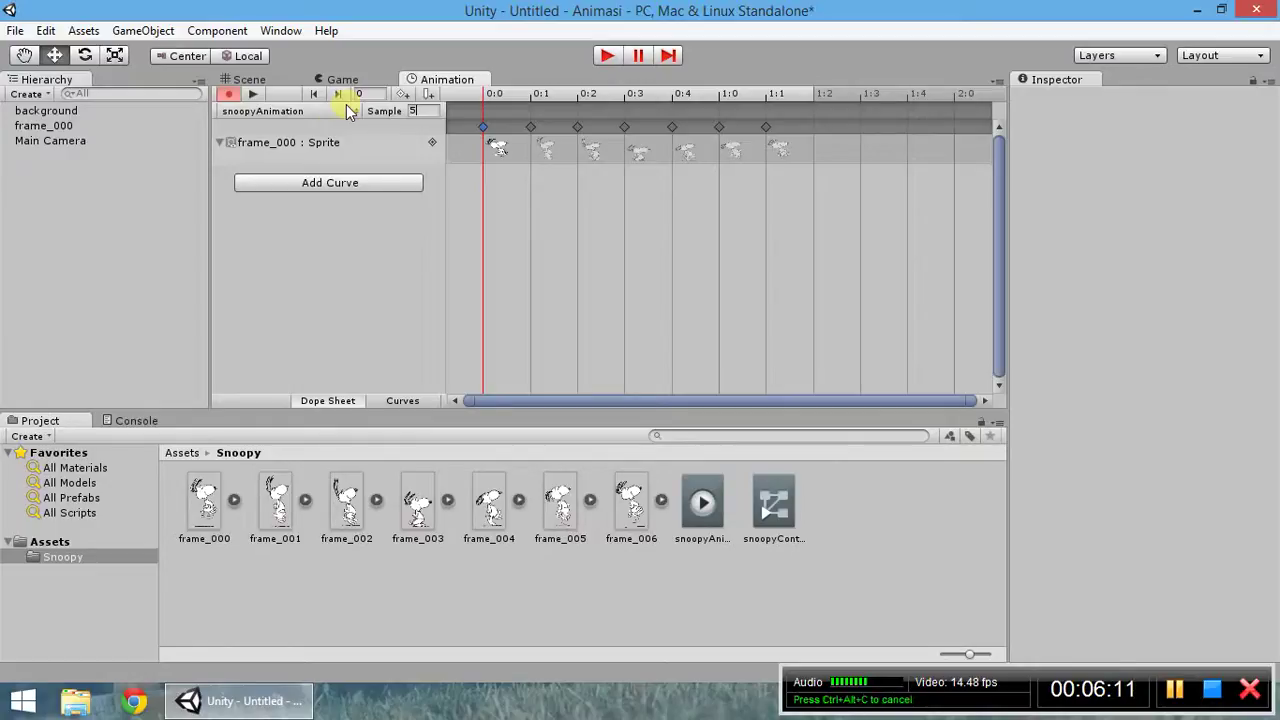
text(0)
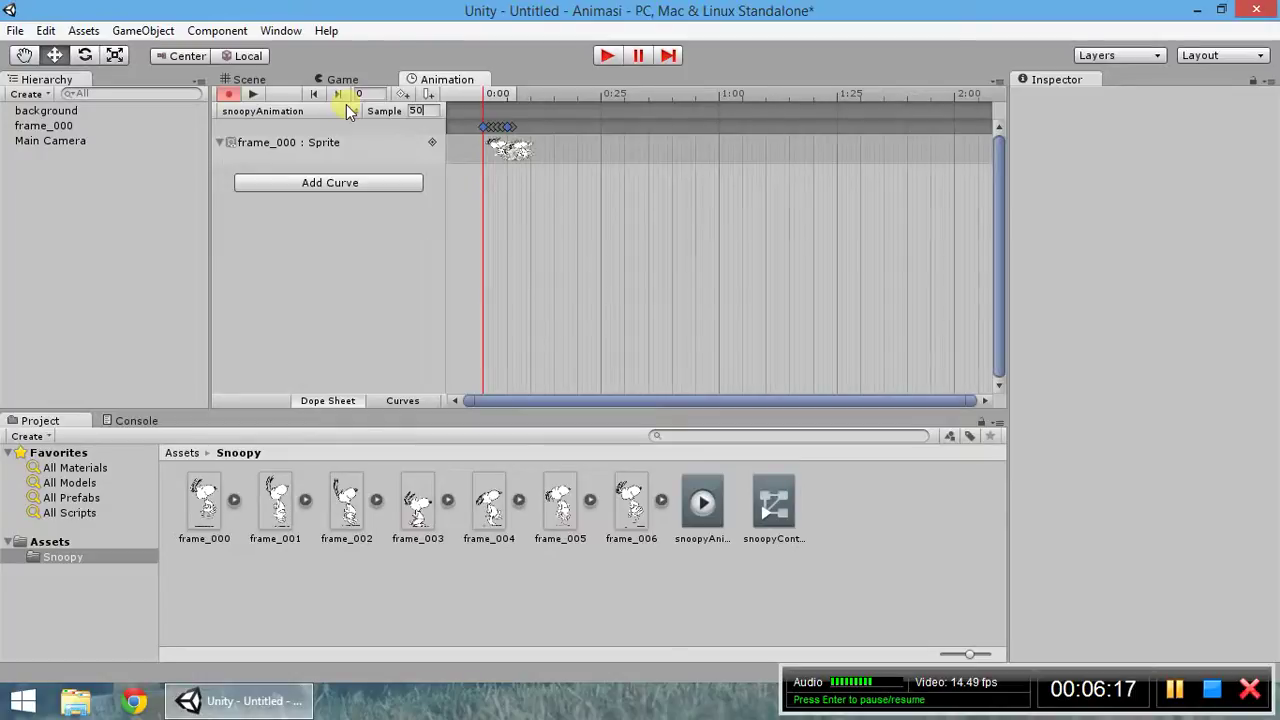
key(BackSpace)
key(BackSpace)
text(1)
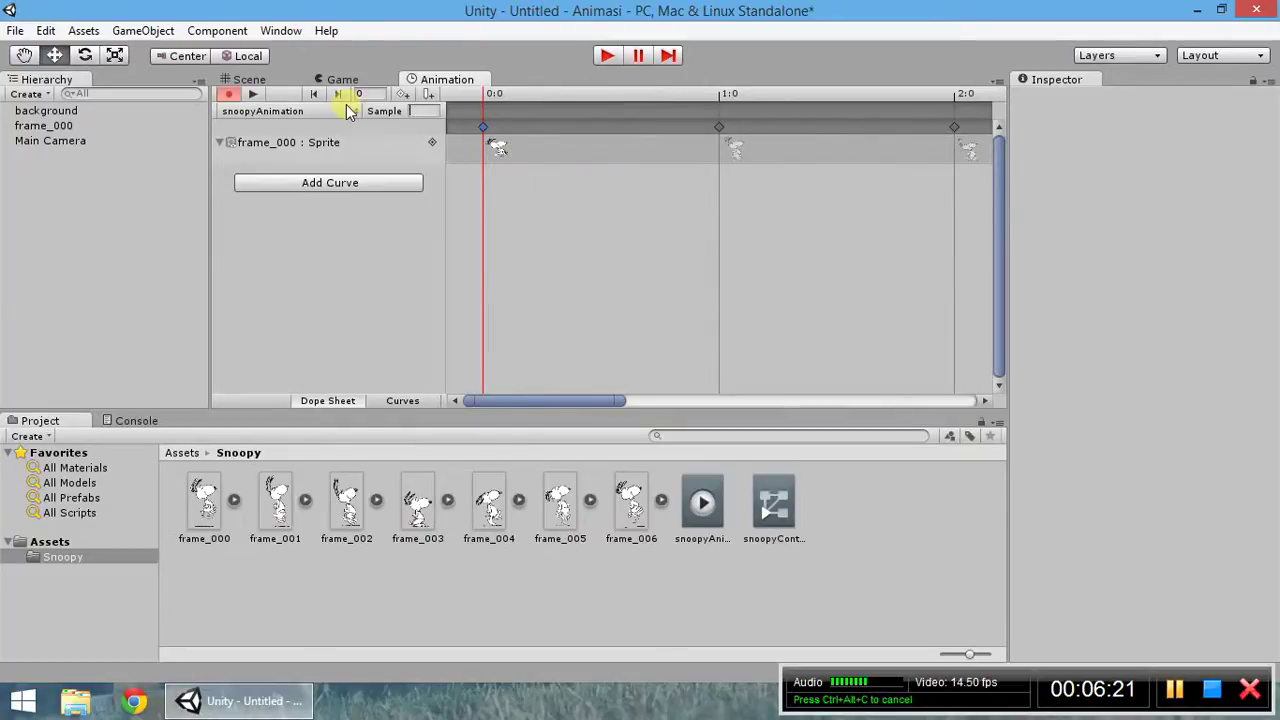
text(5)
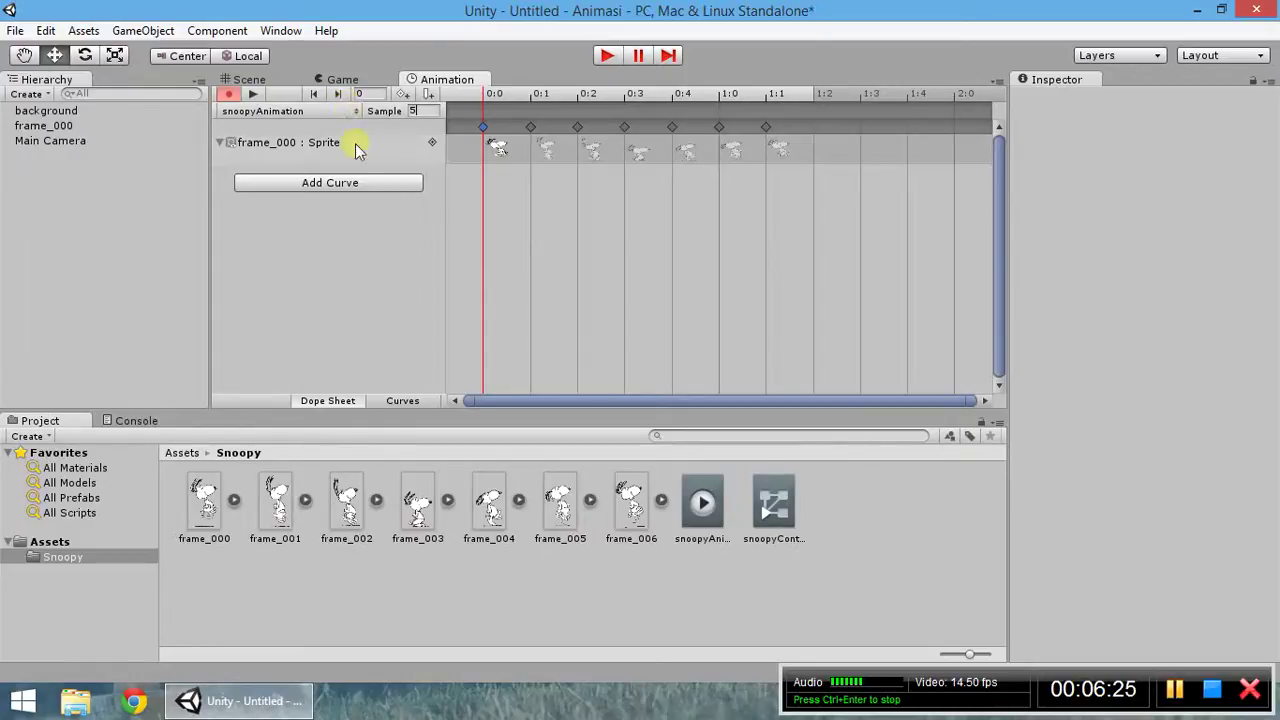
click(220, 143)
click(220, 143)
click(220, 143)
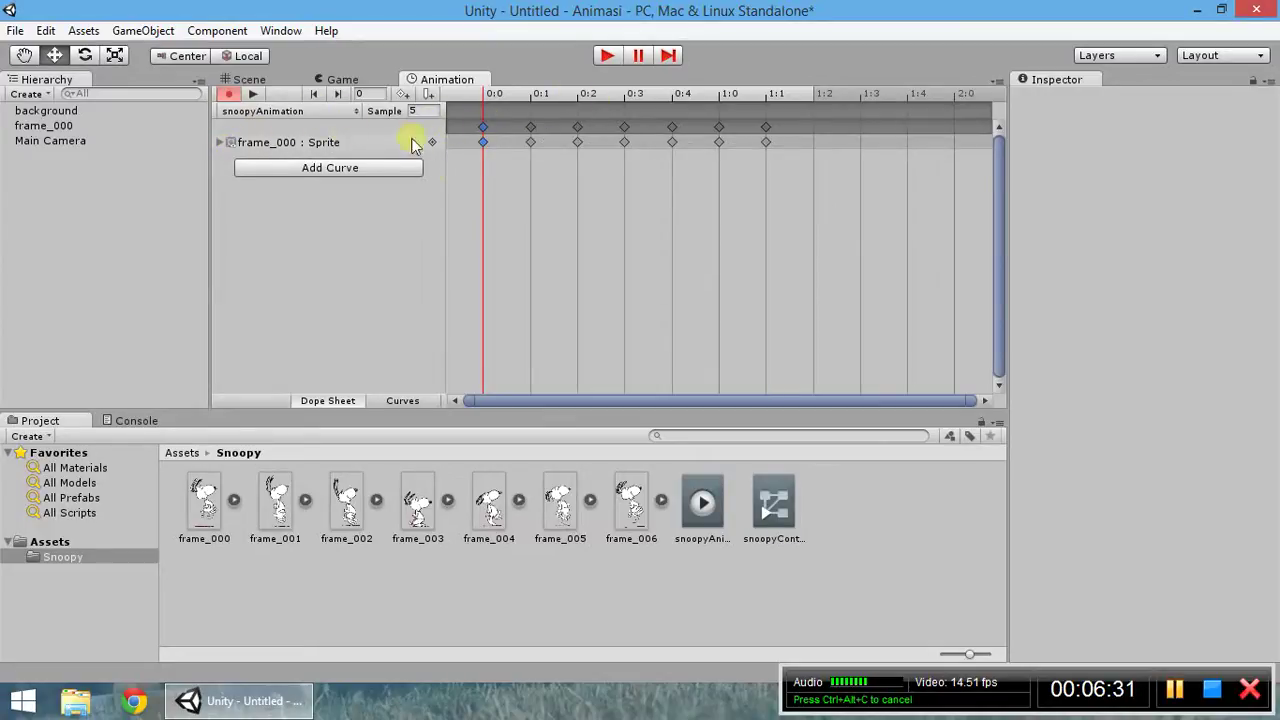
- Play-test Snoopy's walk cycle on the wood background, then stop and return to the editor view
click(606, 57)
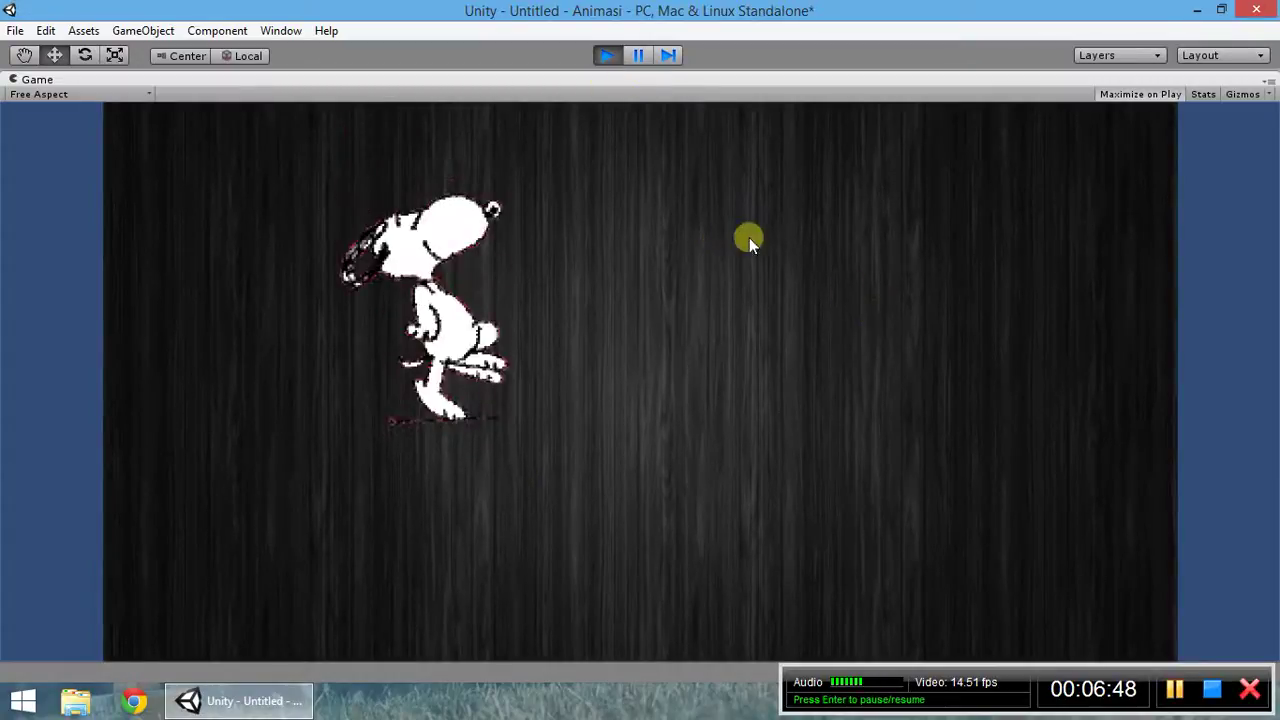
click(612, 57)
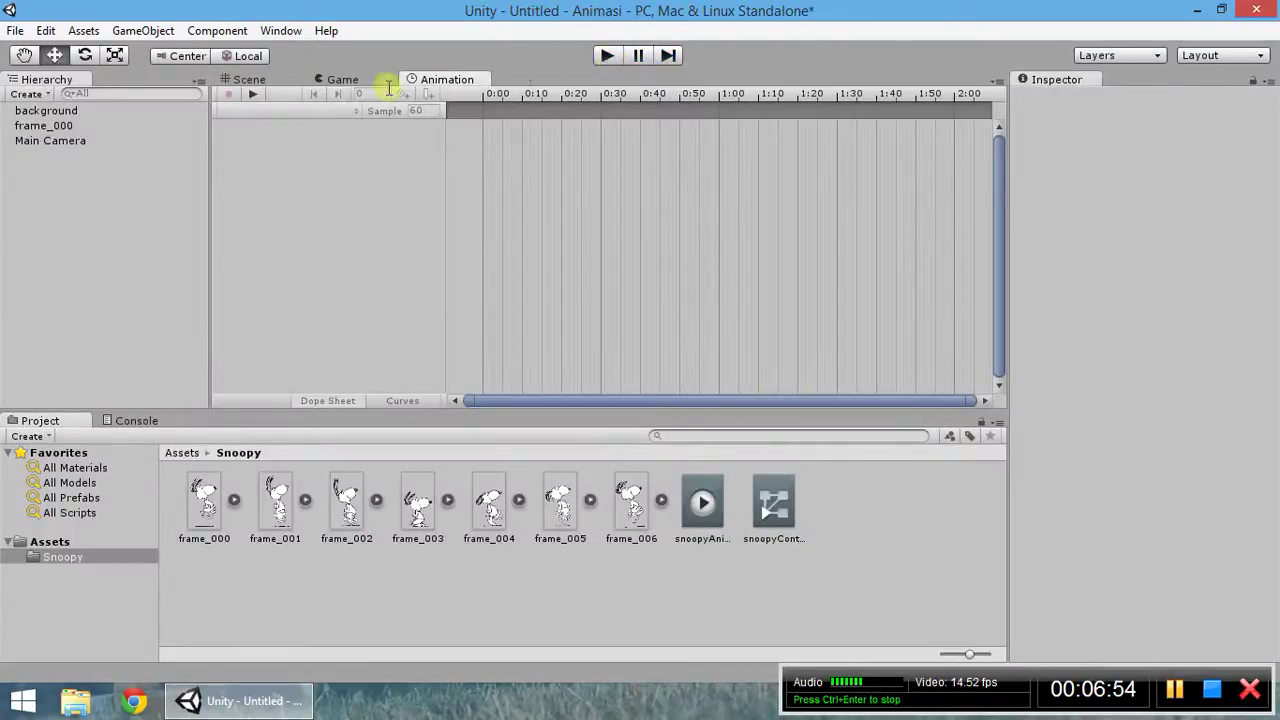
click(325, 80)
- Move the Snoopy sprite to the right side (X 5.40950, Y -0.3606) and start a play test
click(260, 80)
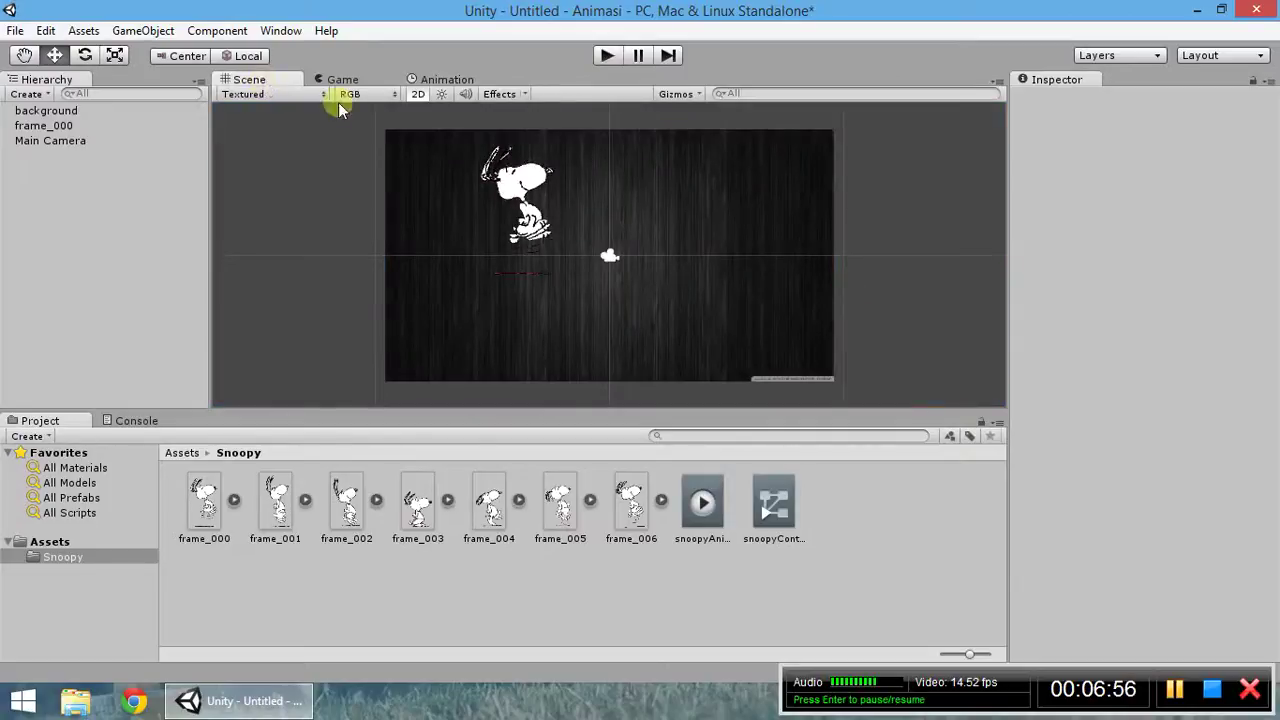
click(515, 209)
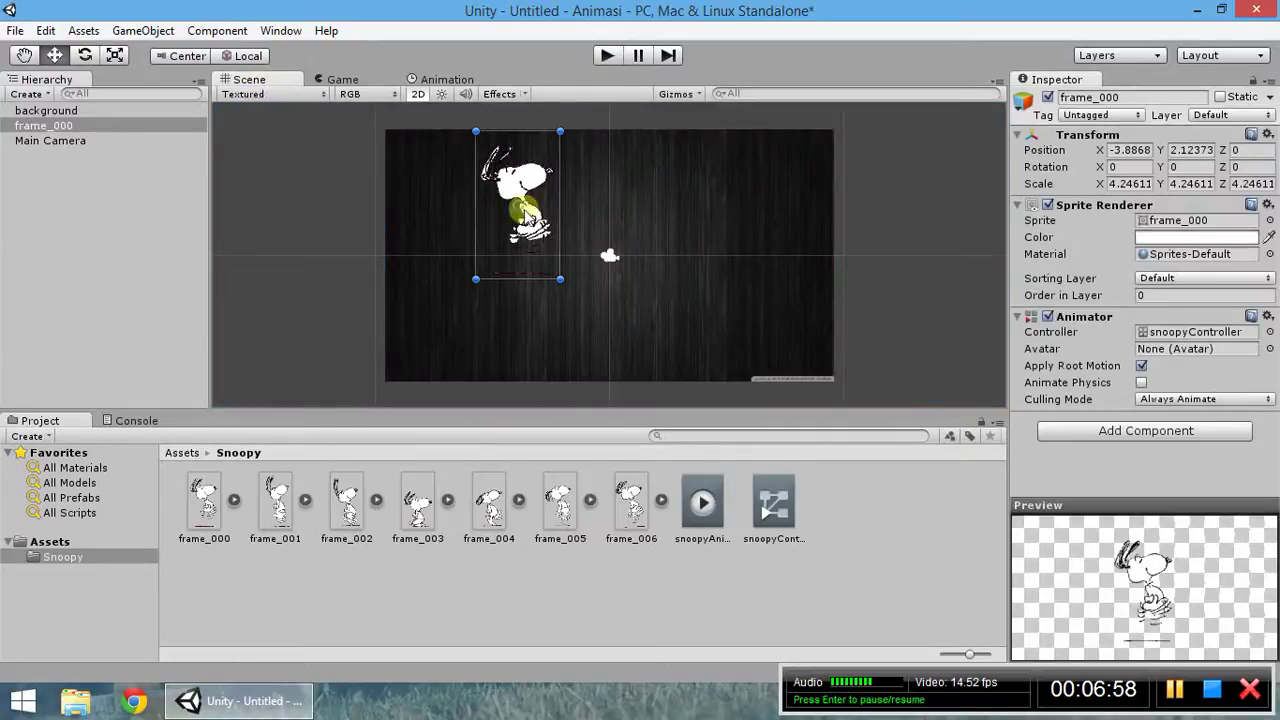
mouse_move(536, 230)
mouse_down()
mouse_move(521, 241)
mouse_move(760, 264)
mouse_move(743, 288)
mouse_move(754, 288)
mouse_up()
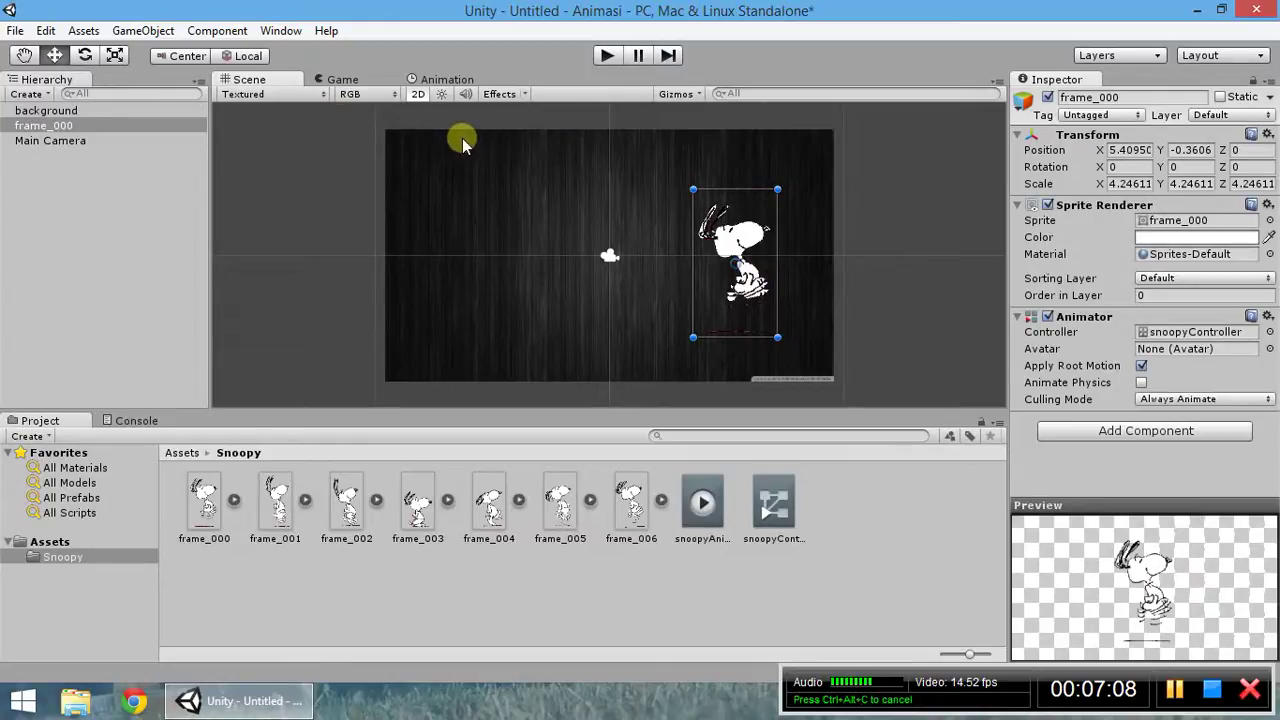
click(604, 55)
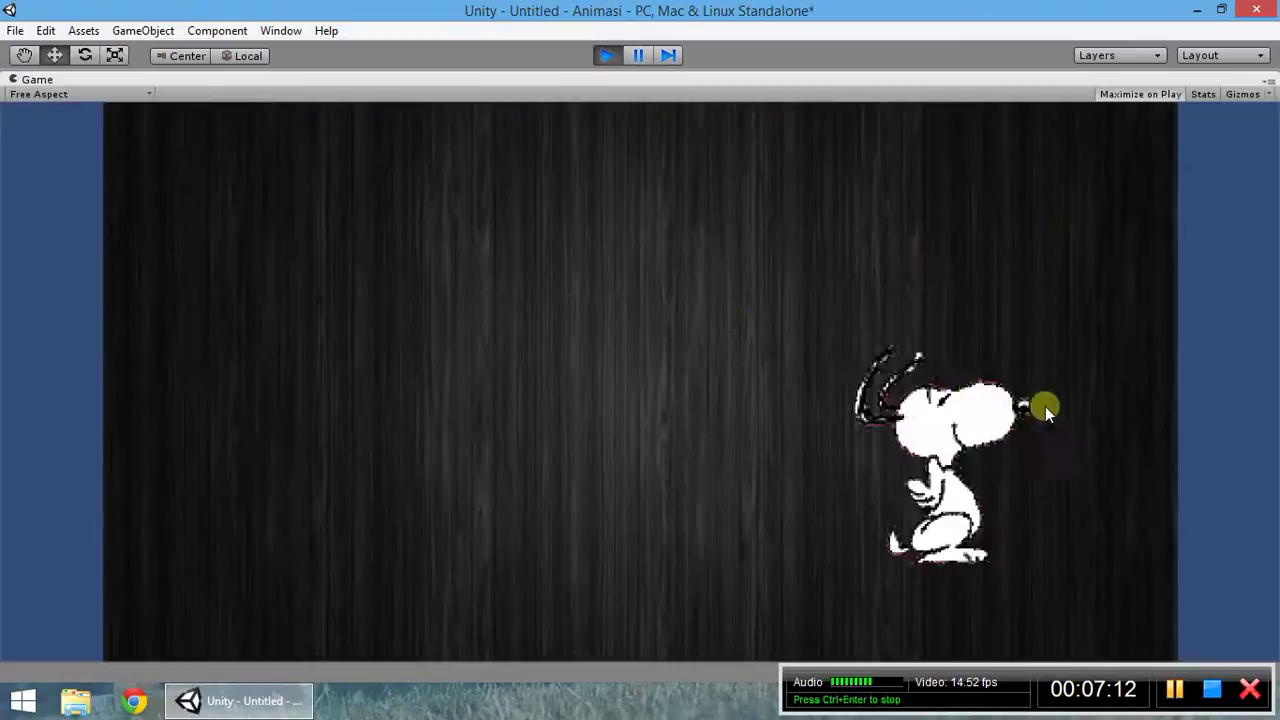
- Stop the play test after watching Snoopy animate at the right of the background
click(604, 57)
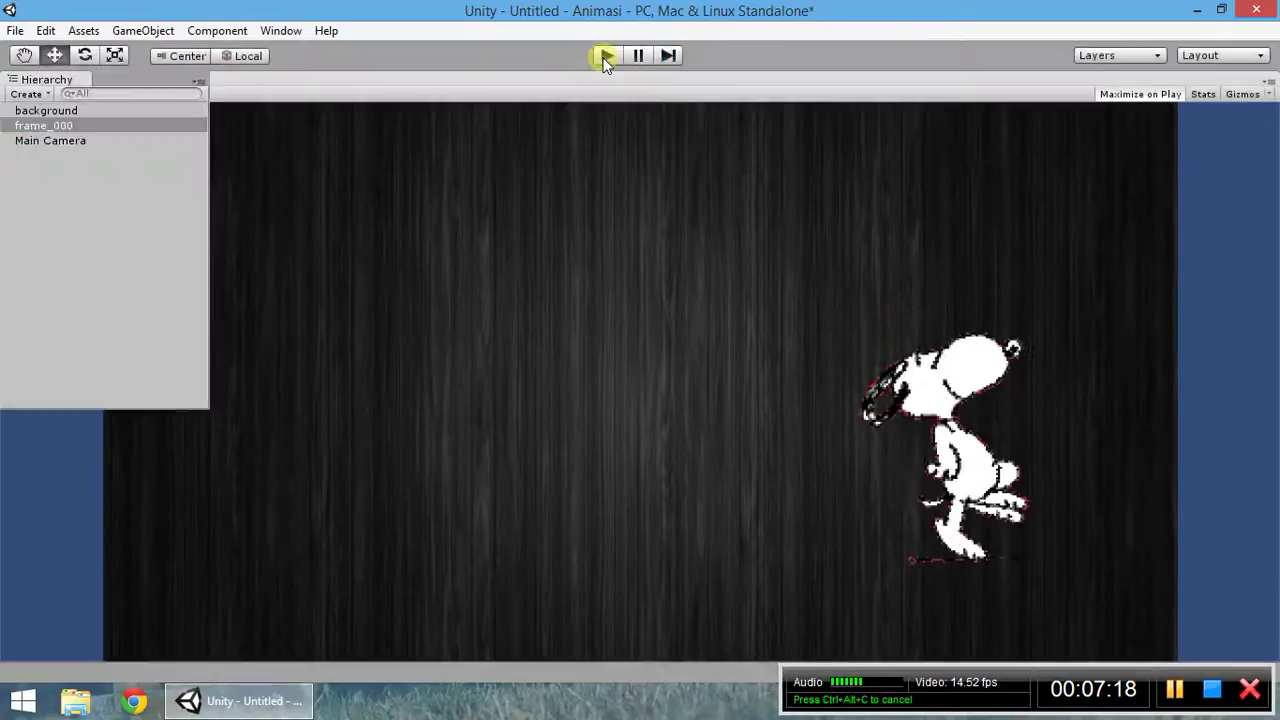